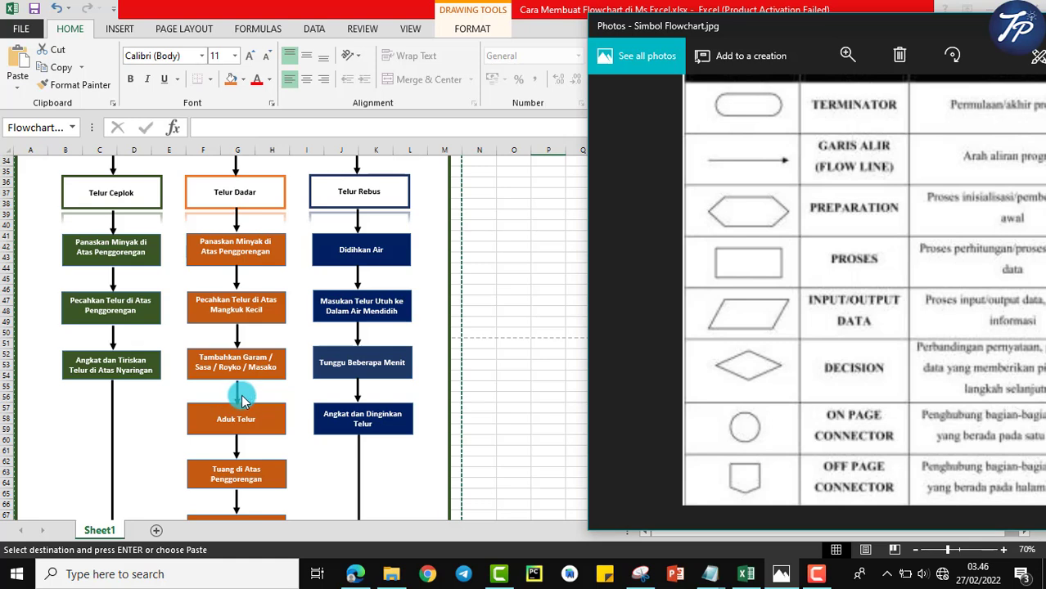
Step: Review the finished egg-cooking flowchart from its cooking branches down to the Siap di Santap terminator and back up to the title
{"action": "scroll", "coordinate": [242, 399], "scroll_direction": "down", "scroll_amount": 2}
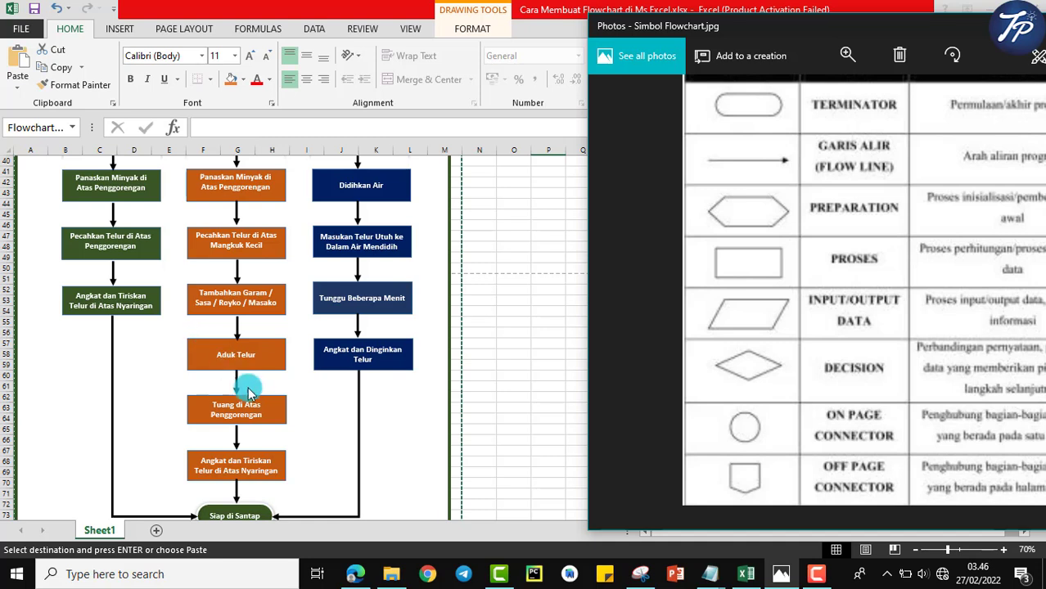
{"action": "scroll", "coordinate": [288, 431], "scroll_direction": "down", "scroll_amount": 1}
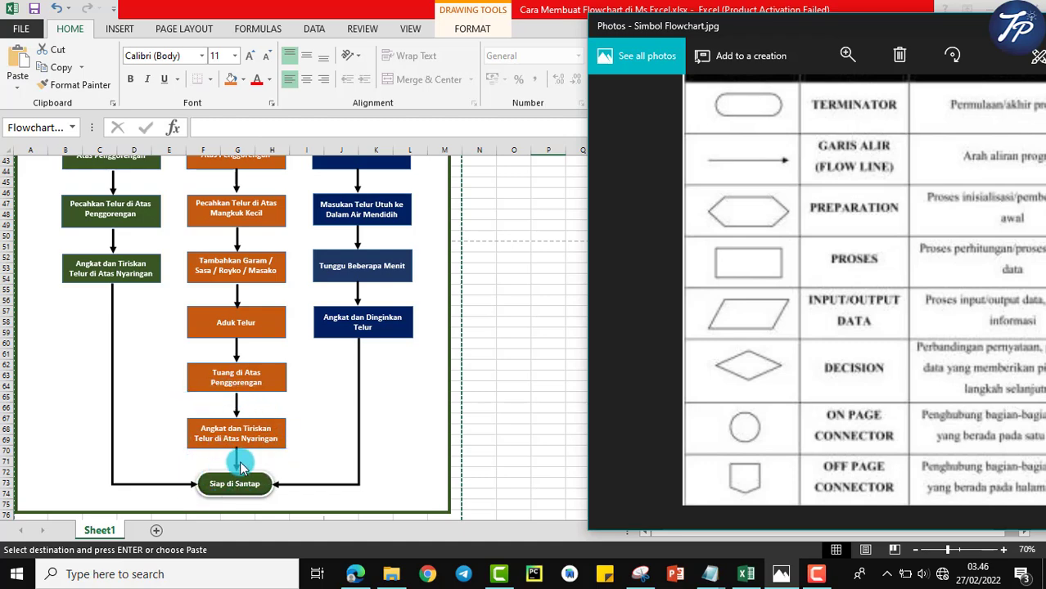
{"action": "scroll", "coordinate": [380, 408], "scroll_direction": "up", "scroll_amount": 4}
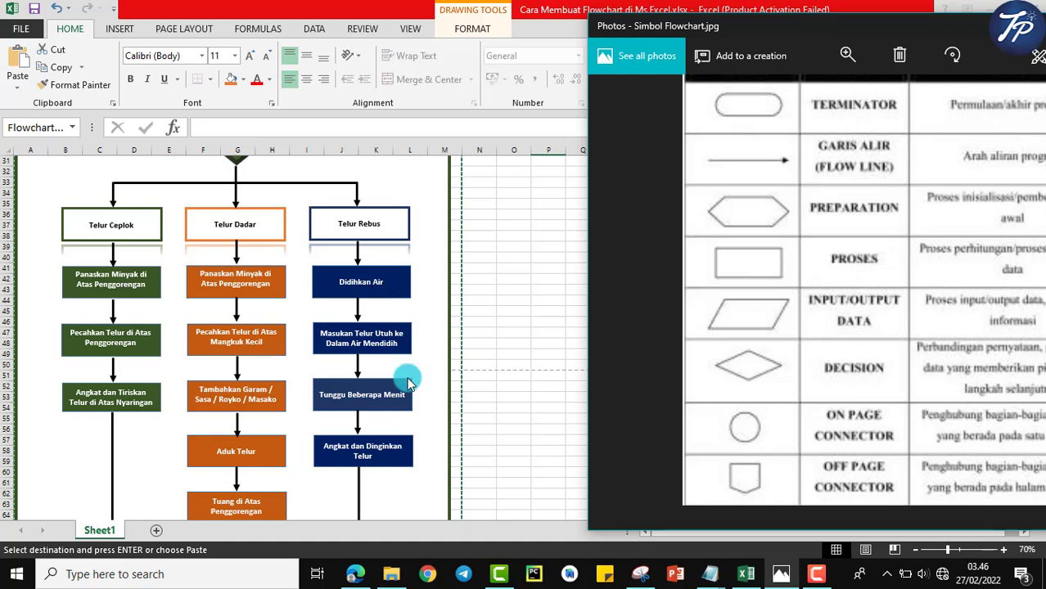
{"action": "scroll", "coordinate": [409, 382], "scroll_direction": "down", "scroll_amount": 5}
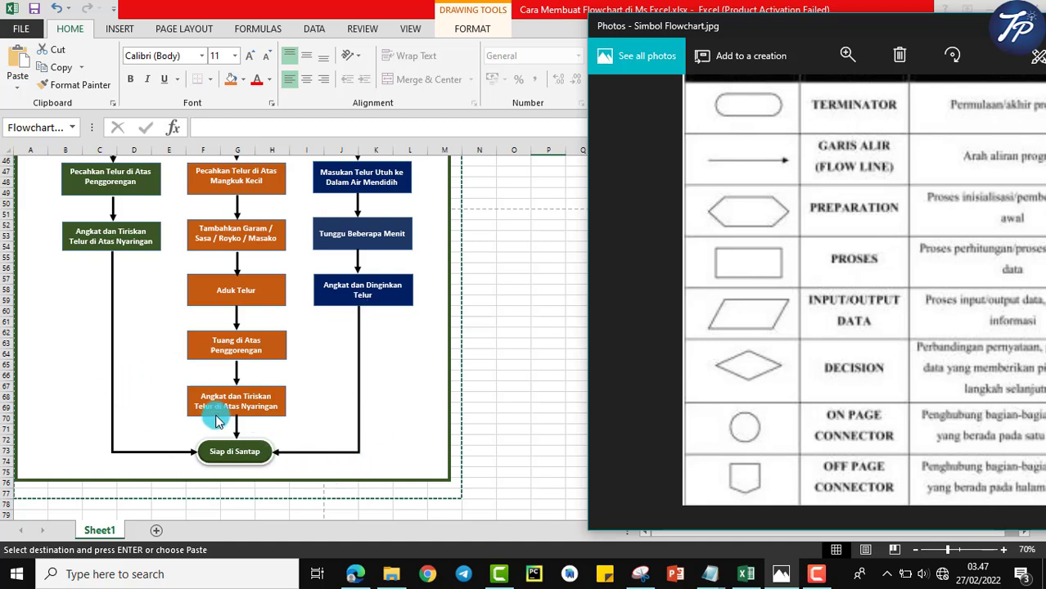
{"action": "scroll", "coordinate": [387, 310], "scroll_direction": "up", "scroll_amount": 15}
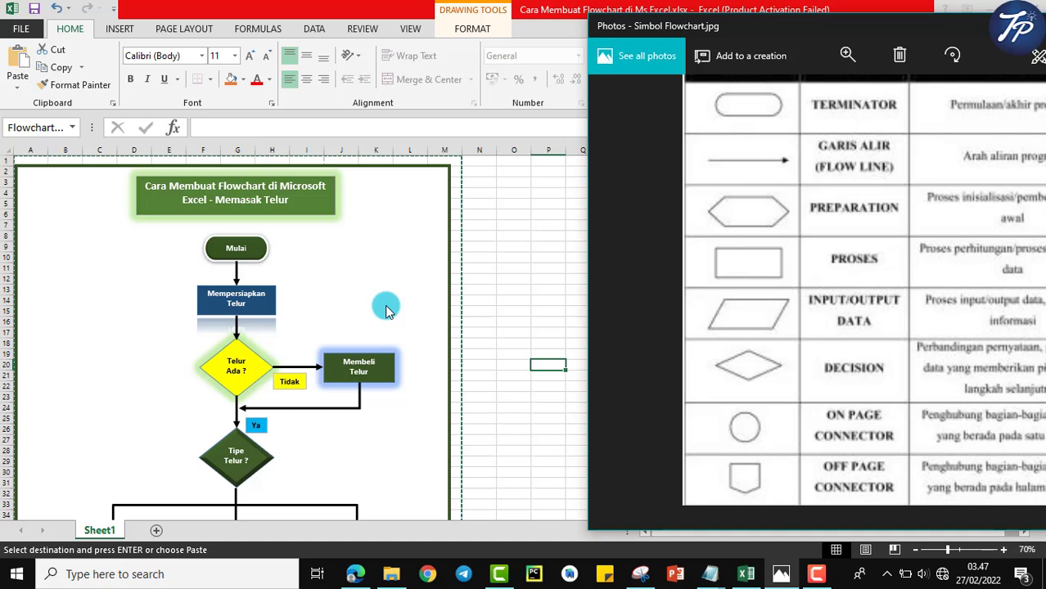
Step: Minimise the flowchart symbols reference image and return to the example worksheet, ending its pending copy selection
{"action": "left_click_drag", "start_coordinate": [818, 23], "coordinate": [618, 72]}
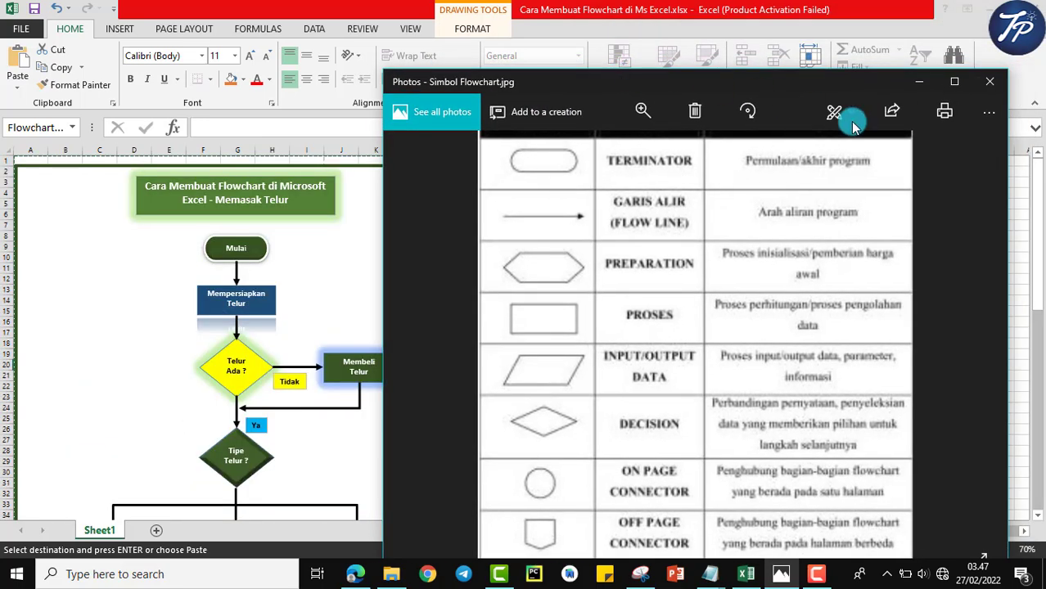
{"action": "left_click", "coordinate": [919, 81]}
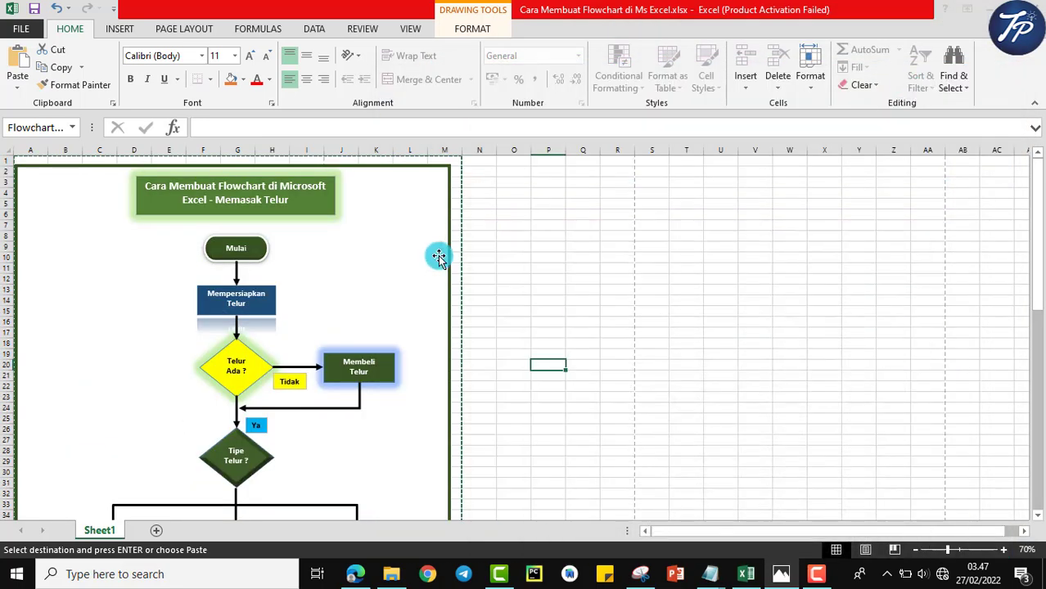
{"action": "double_click", "coordinate": [562, 367]}
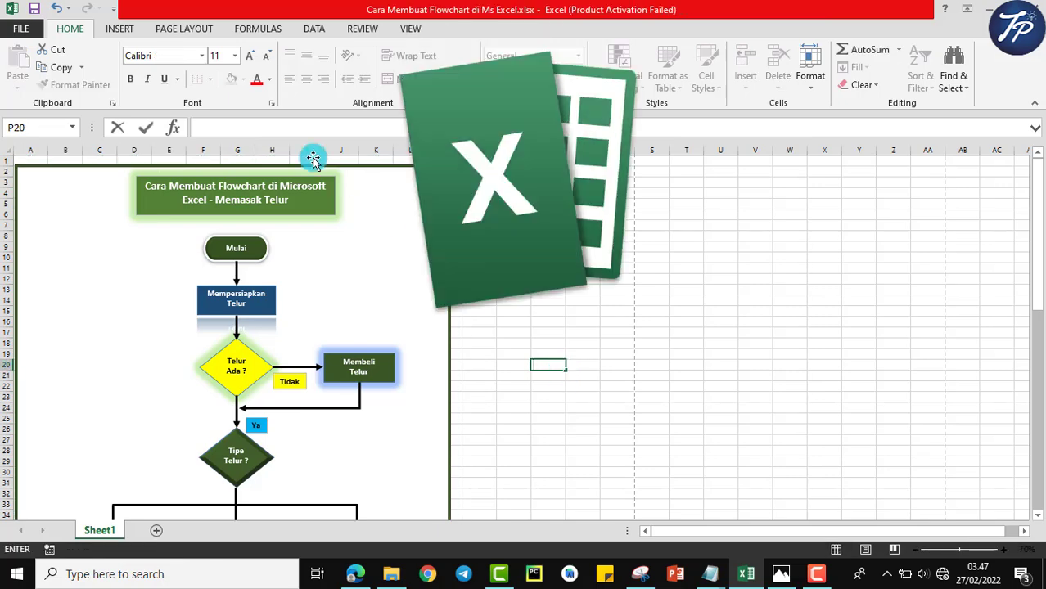
Step: Create a new blank workbook
{"action": "left_click", "coordinate": [5, 30]}
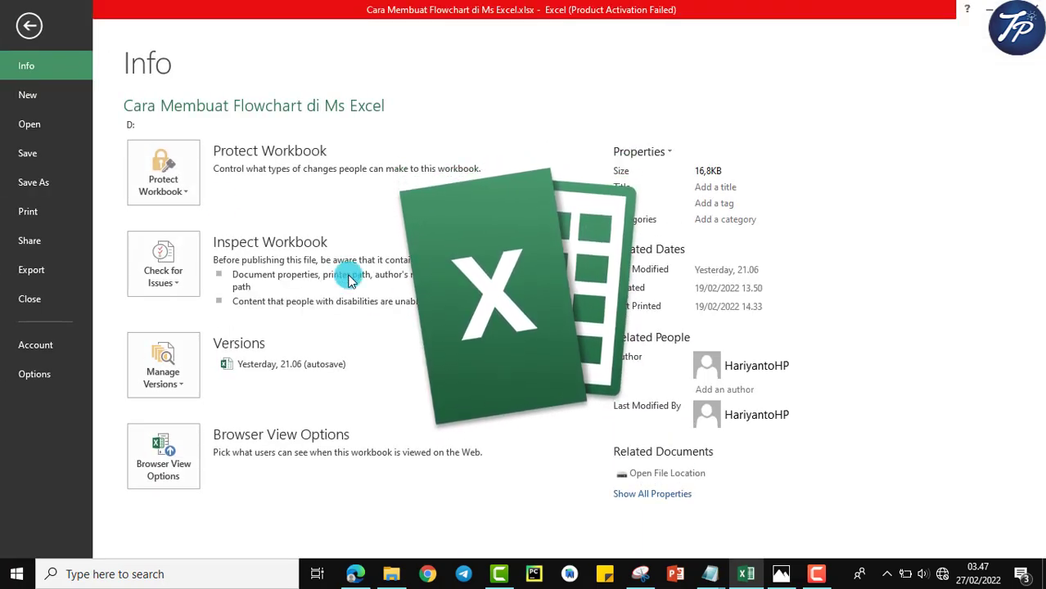
{"action": "left_click", "coordinate": [48, 102]}
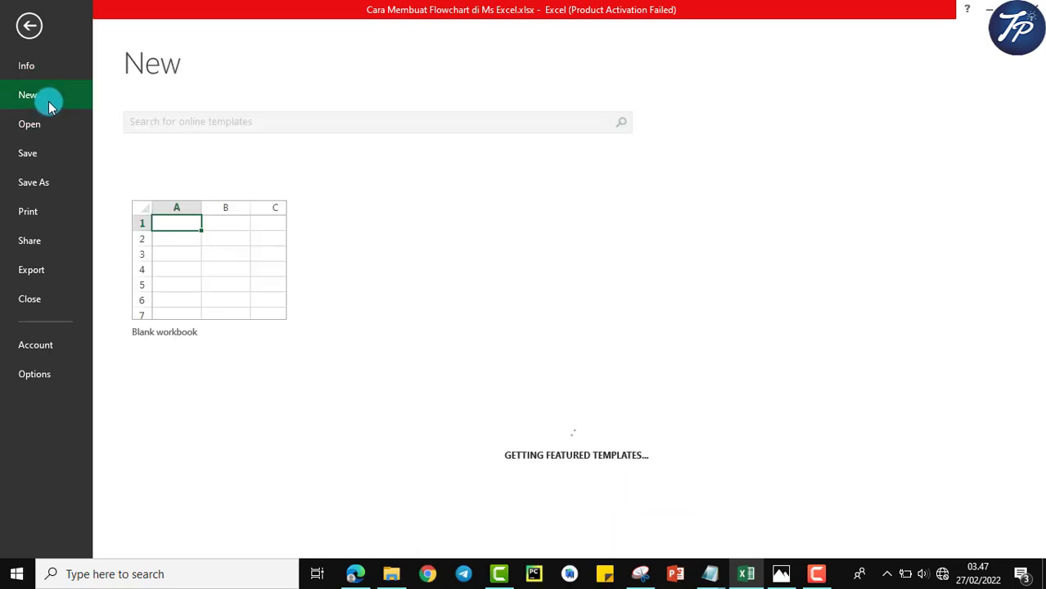
{"action": "left_click", "coordinate": [262, 309]}
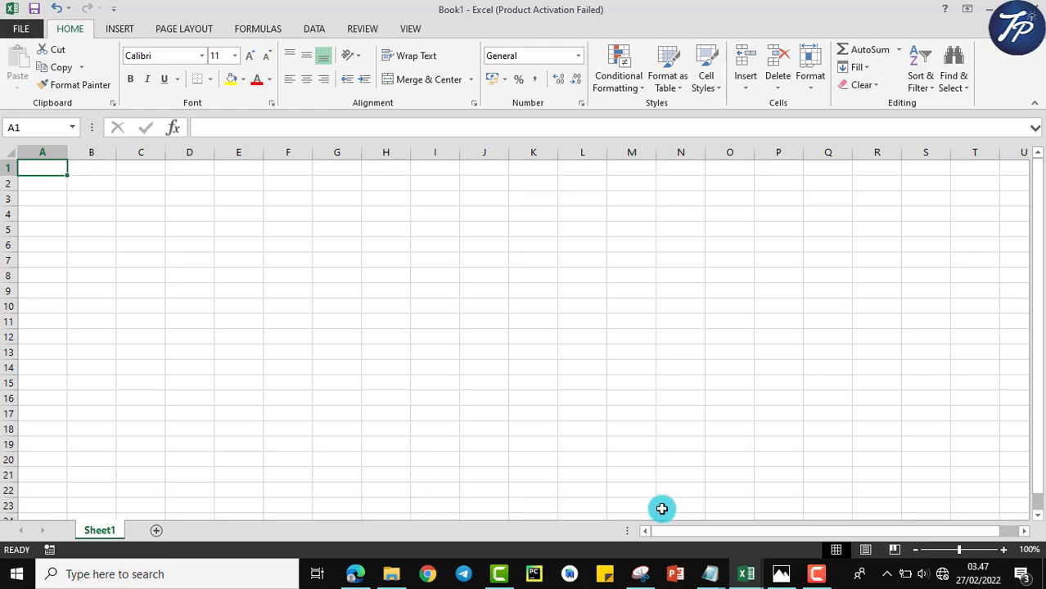
Step: Draw a flowchart terminator shape about 1.1 cm high and 2.8 cm wide across columns G and H, rows 5 to 7
{"action": "left_click", "coordinate": [131, 178]}
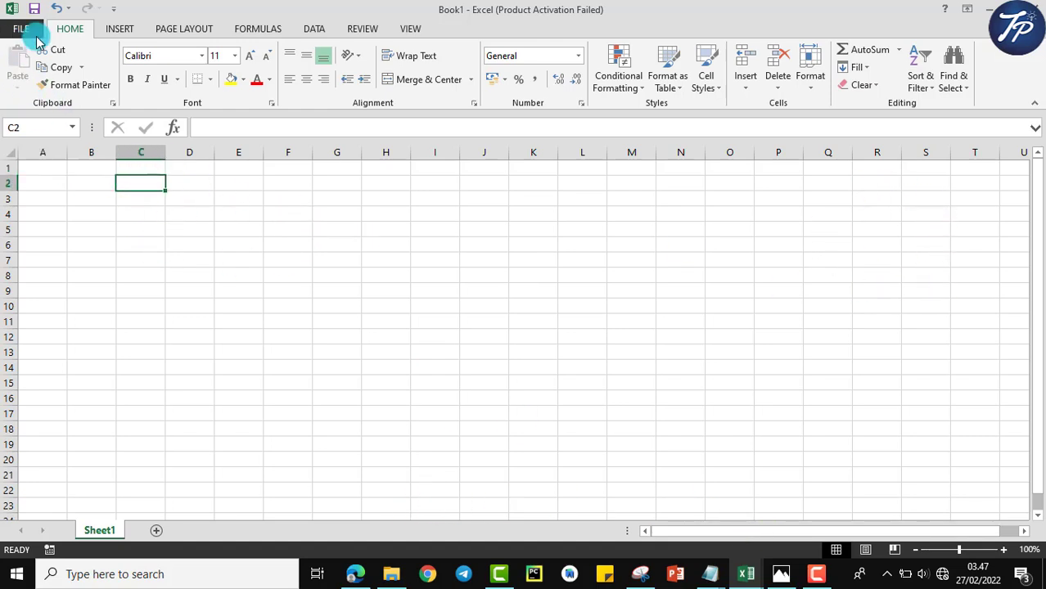
{"action": "left_click", "coordinate": [121, 30]}
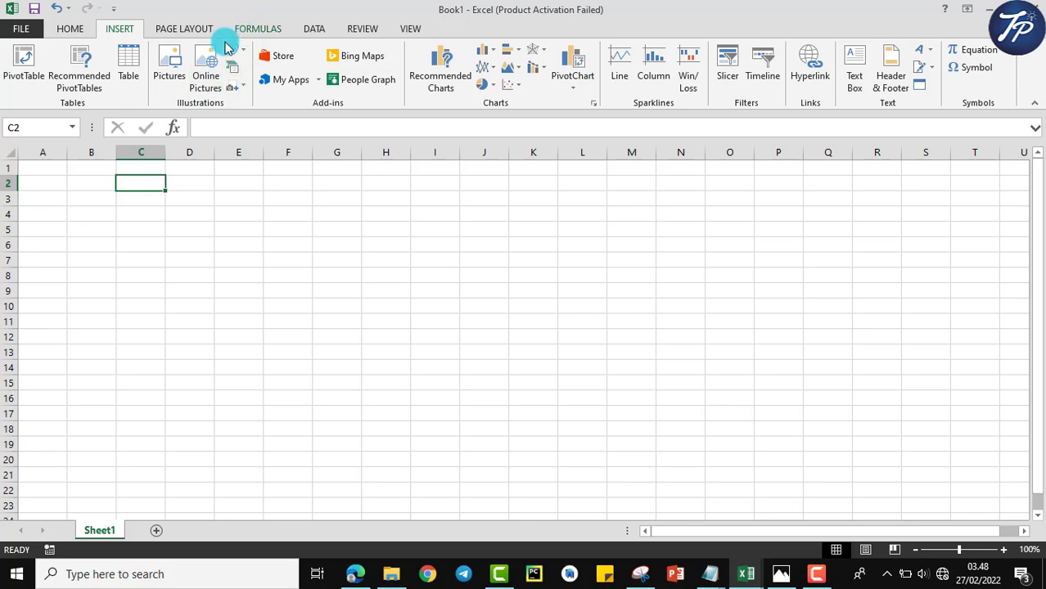
{"action": "left_click", "coordinate": [237, 53]}
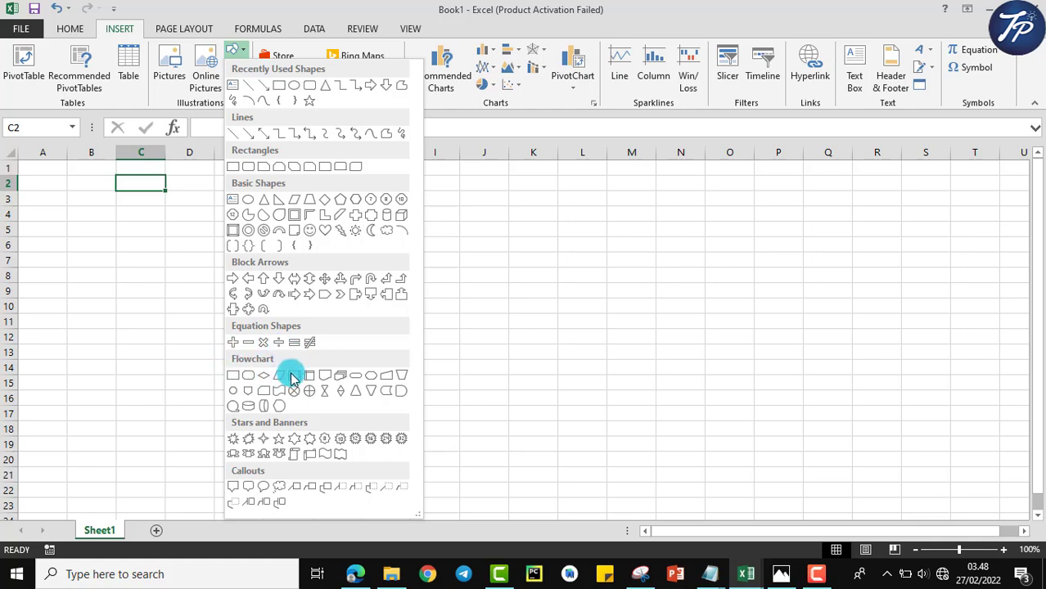
{"action": "left_click", "coordinate": [356, 377]}
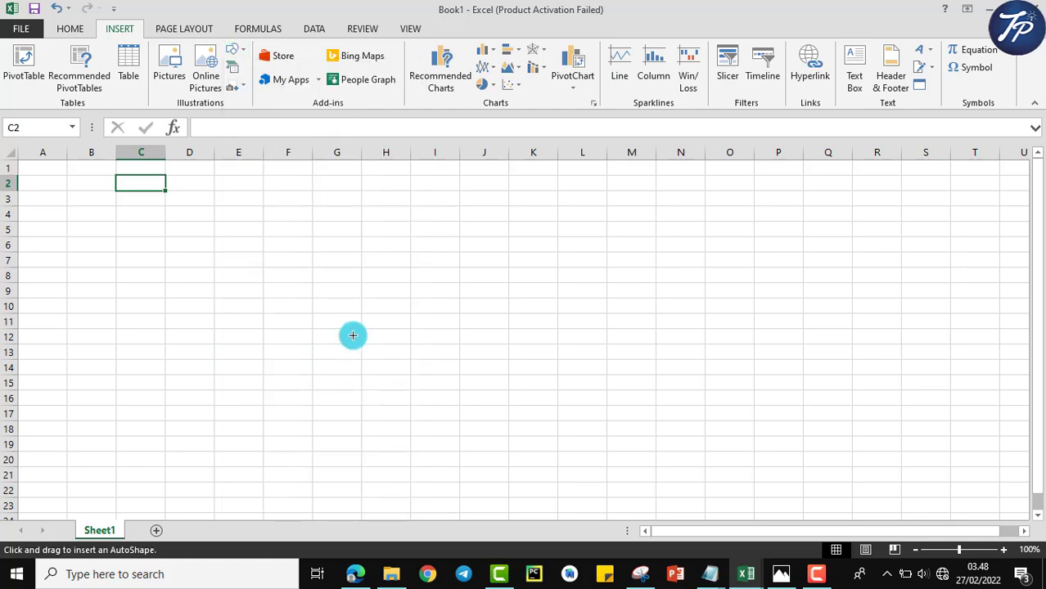
{"action": "mouse_move", "coordinate": [315, 234]}
{"action": "left_mouse_down"}
{"action": "mouse_move", "coordinate": [407, 264]}
{"action": "mouse_move", "coordinate": [394, 264]}
{"action": "left_mouse_up"}
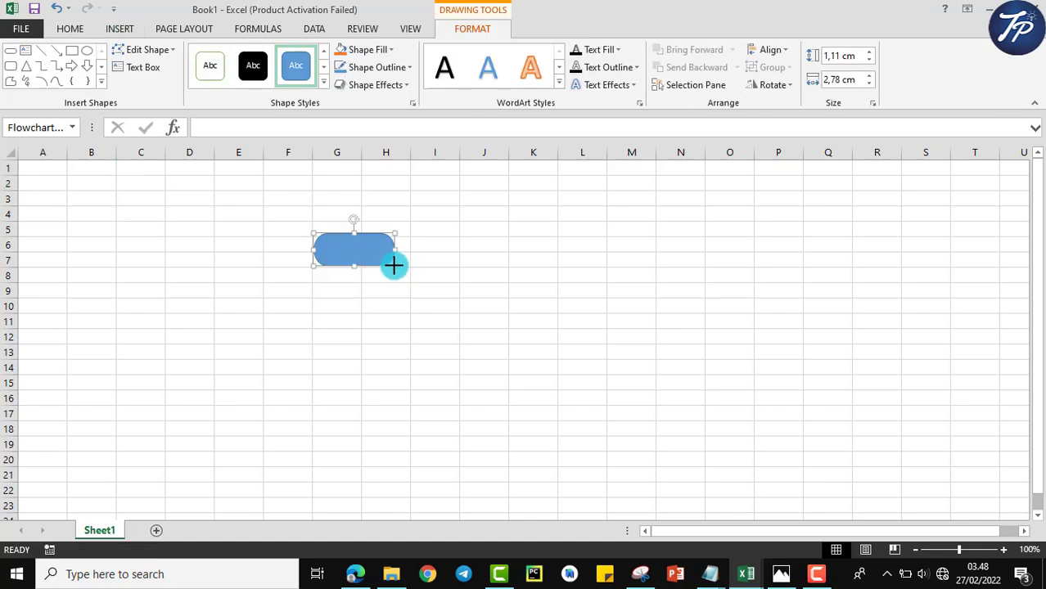
Step: Fill the terminator shape with the darkest theme green and give it the text Mulai
{"action": "left_click", "coordinate": [382, 51]}
{"action": "left_click", "coordinate": [467, 29]}
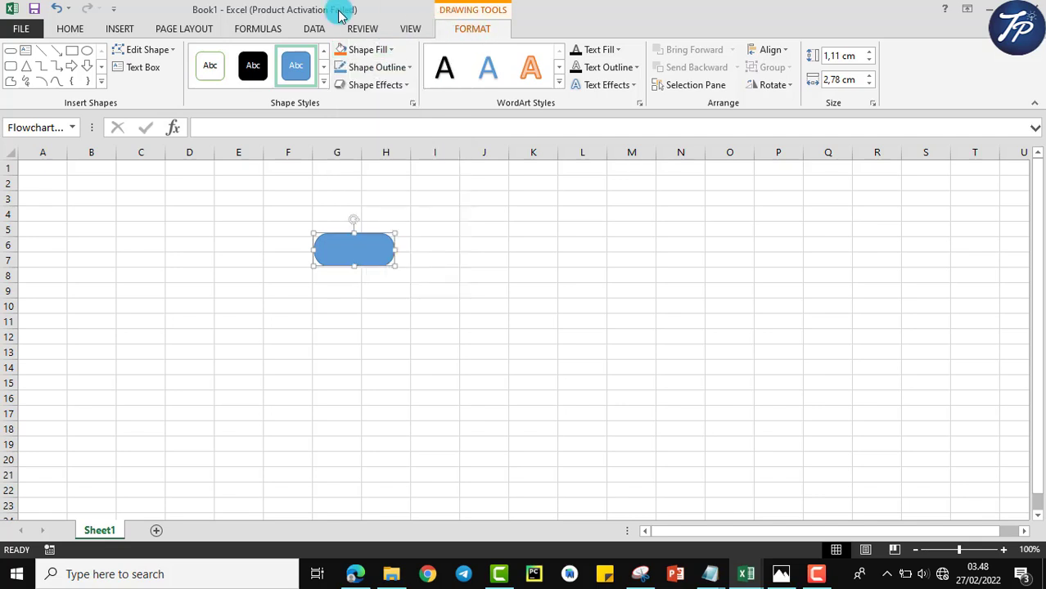
{"action": "left_click", "coordinate": [378, 49]}
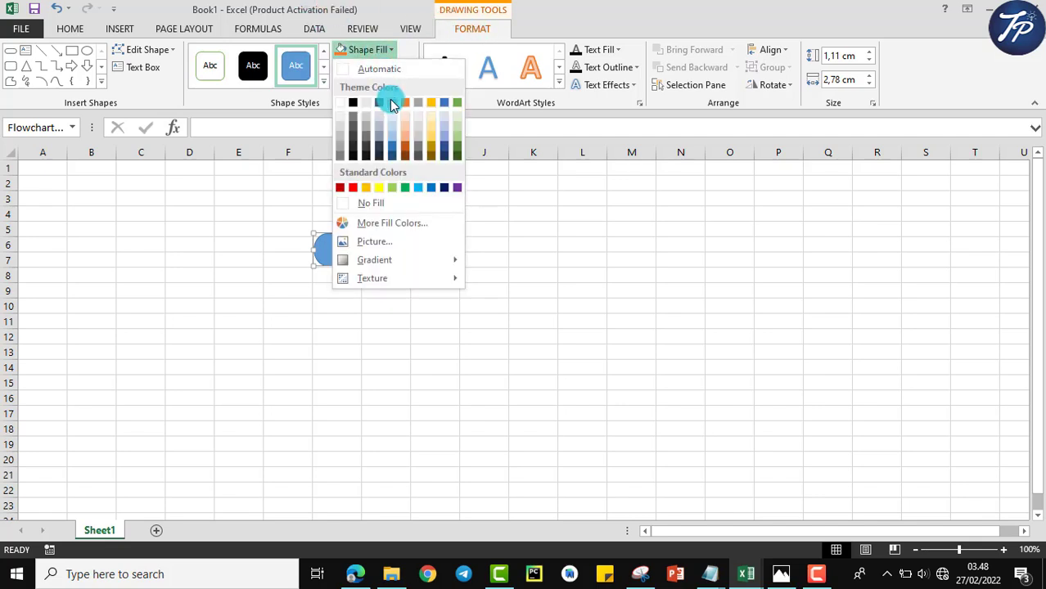
{"action": "left_click", "coordinate": [456, 157]}
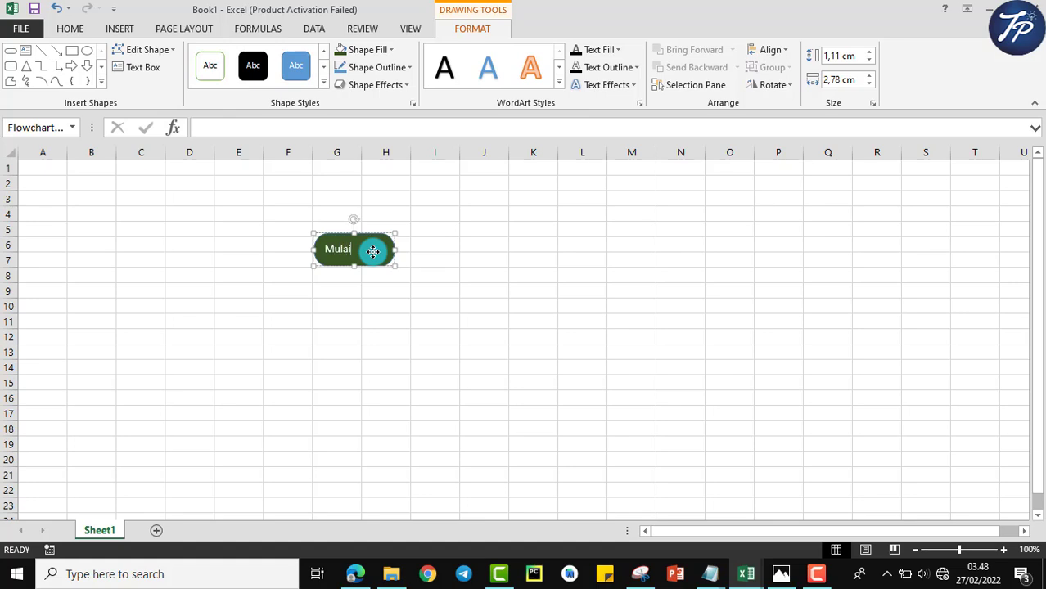
Step: Centre the Mulai text horizontally, set its font size to 10 and make it bold
{"action": "left_click", "coordinate": [64, 31]}
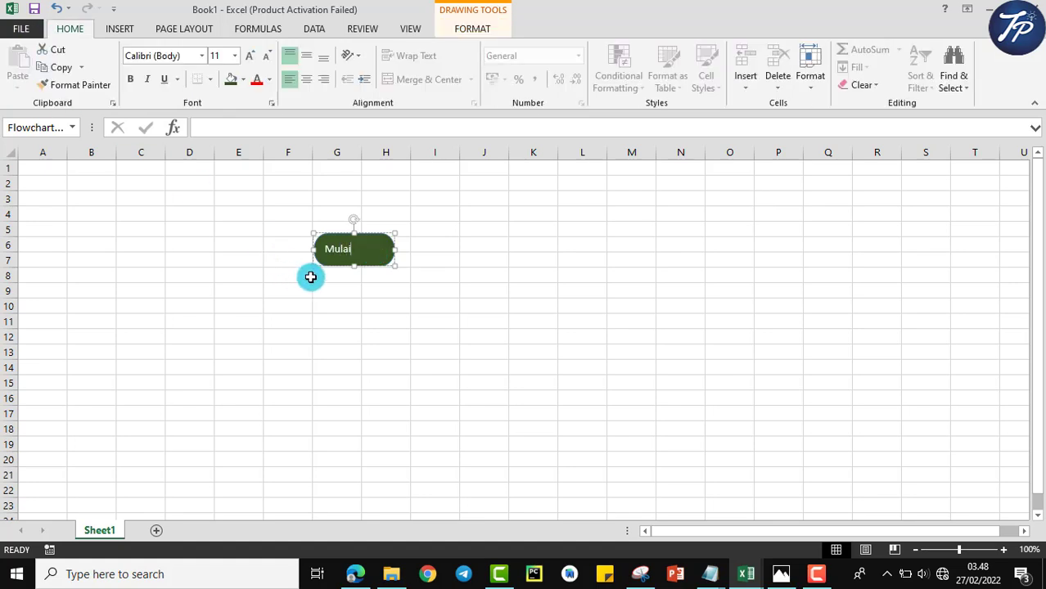
{"action": "left_click", "coordinate": [306, 82]}
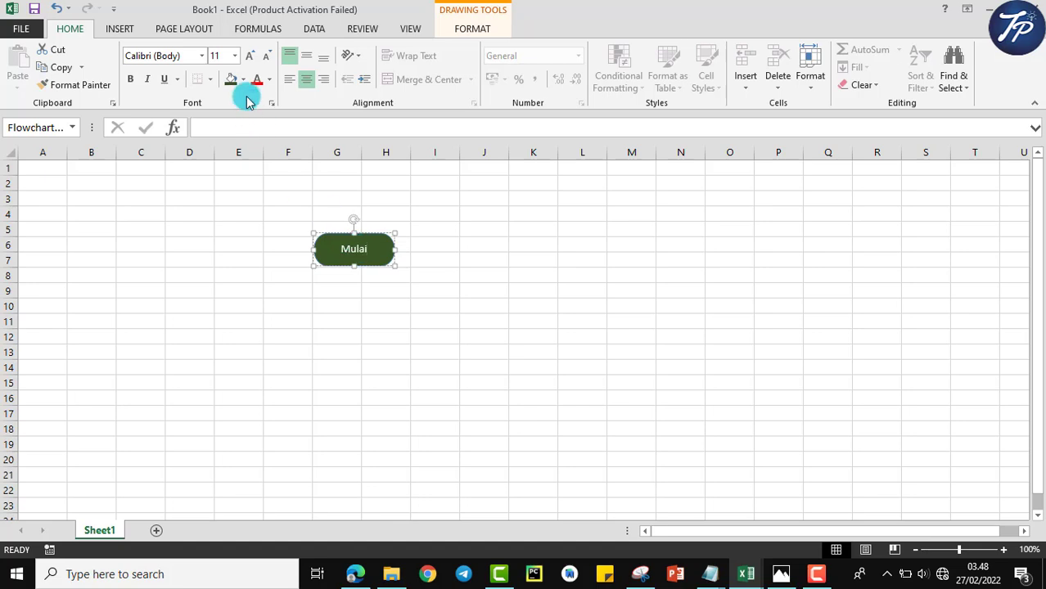
{"action": "double_click", "coordinate": [361, 248]}
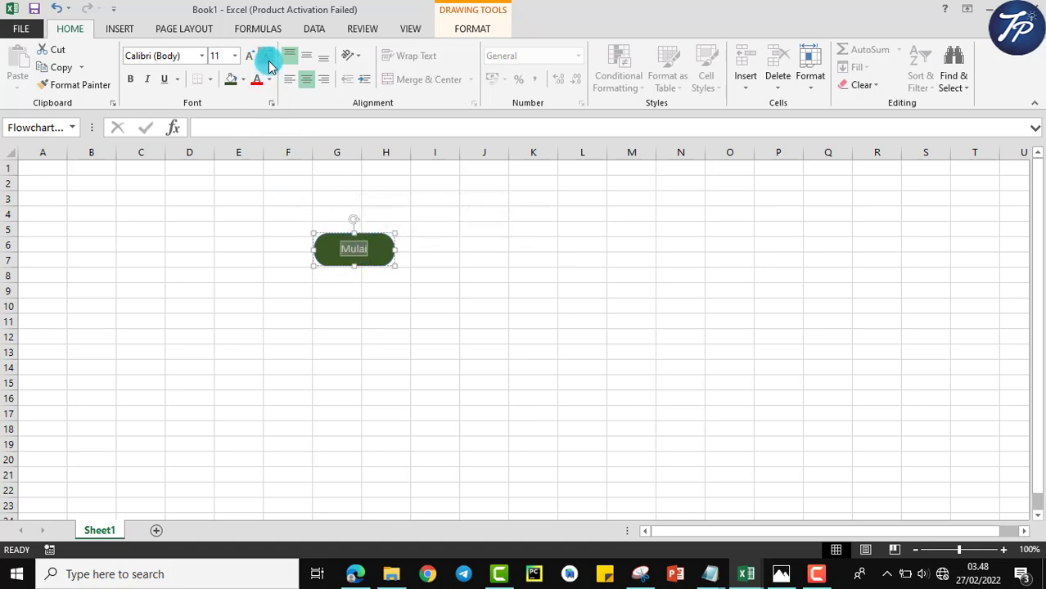
{"action": "left_click", "coordinate": [366, 254]}
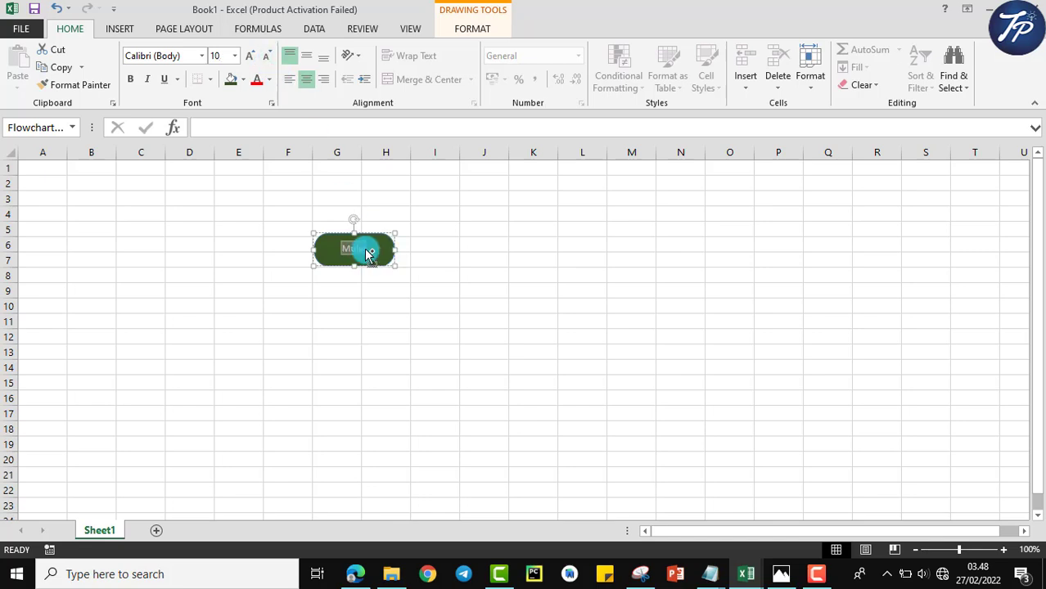
Step: Shrink the Mulai shape to fit its text more closely and move it to columns H and I, around rows 8 and 9
{"action": "left_click_drag", "start_coordinate": [393, 265], "coordinate": [371, 258]}
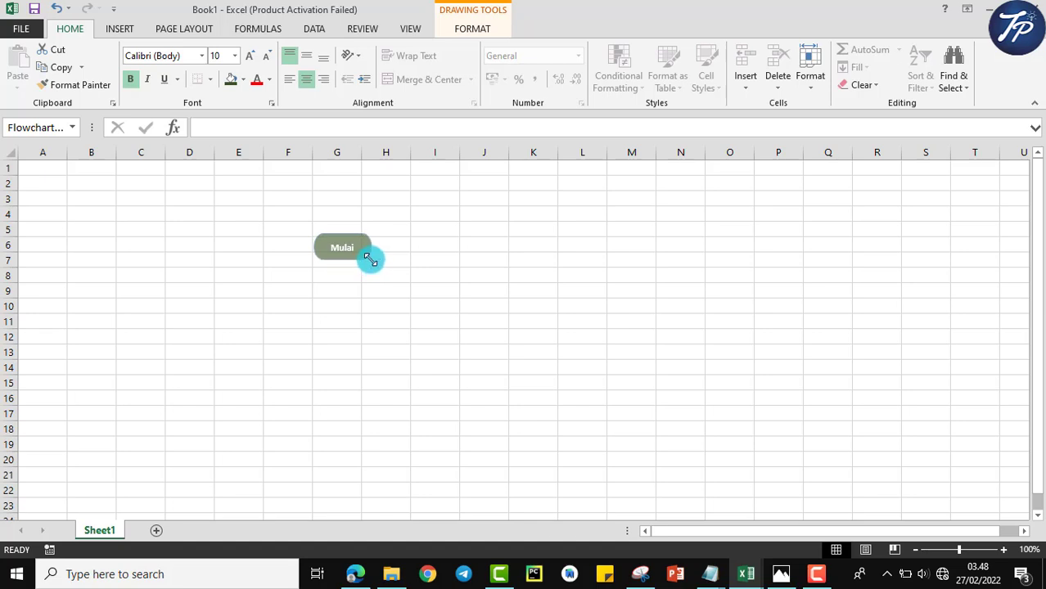
{"action": "left_click_drag", "start_coordinate": [370, 258], "coordinate": [366, 239]}
{"action": "scroll", "coordinate": [379, 258], "scroll_direction": "up", "scroll_amount": 1, "text": "ctrl"}
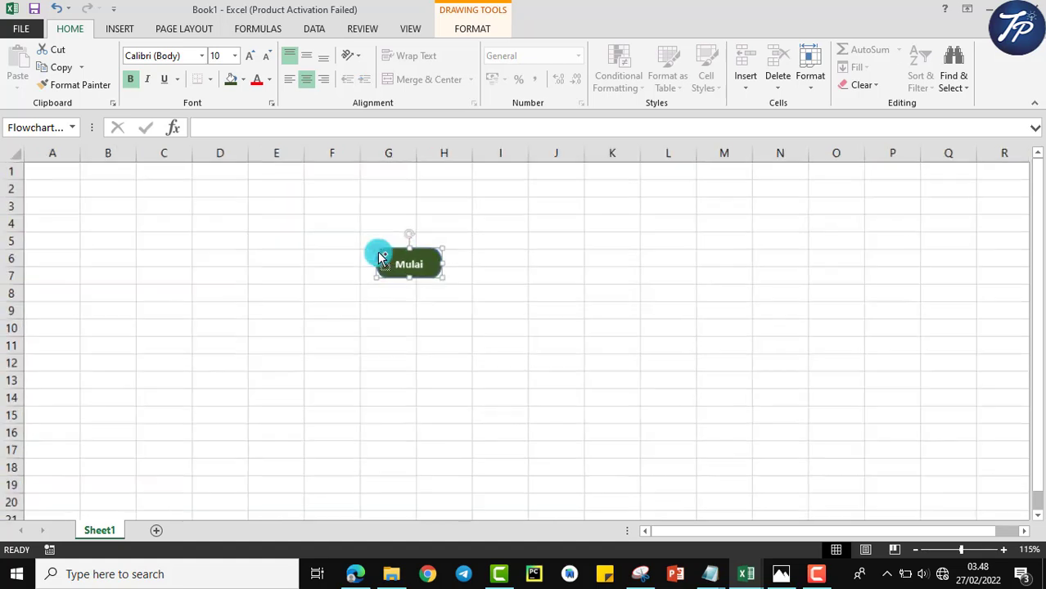
{"action": "scroll", "coordinate": [379, 258], "scroll_direction": "up", "scroll_amount": 1, "text": "ctrl"}
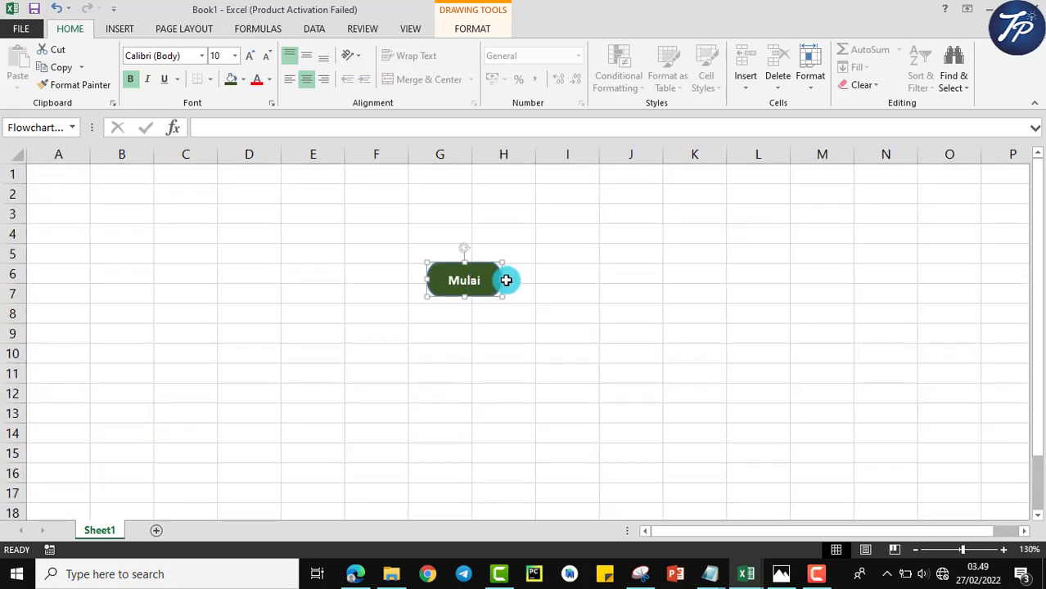
Step: Draw a straight arrow about 1 cm long down from the bottom centre of the Mulai shape and set its width to 0 cm
{"action": "left_click", "coordinate": [123, 28]}
{"action": "left_click", "coordinate": [248, 53]}
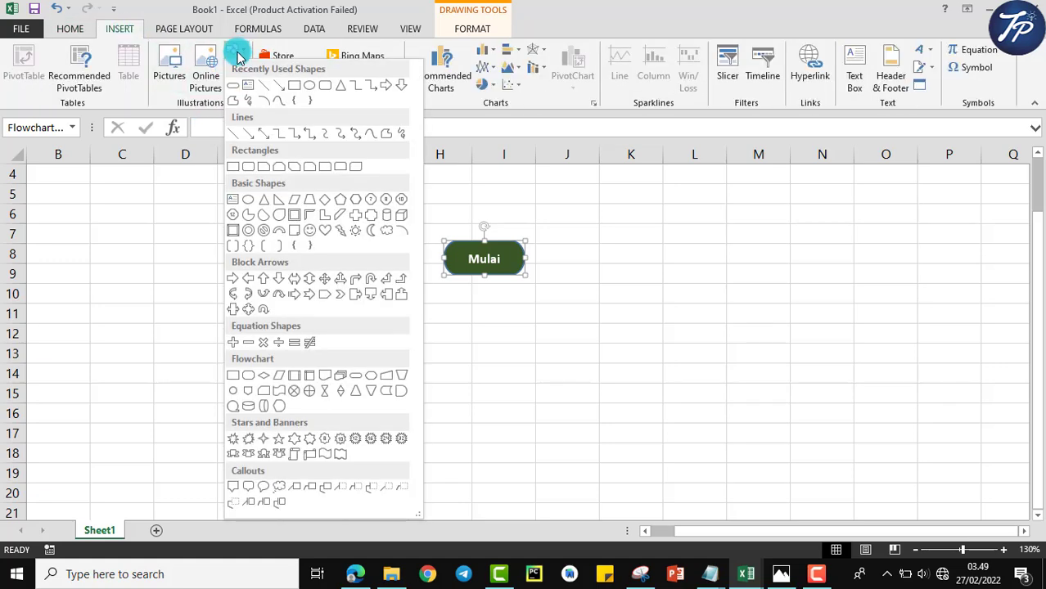
{"action": "left_click", "coordinate": [275, 87]}
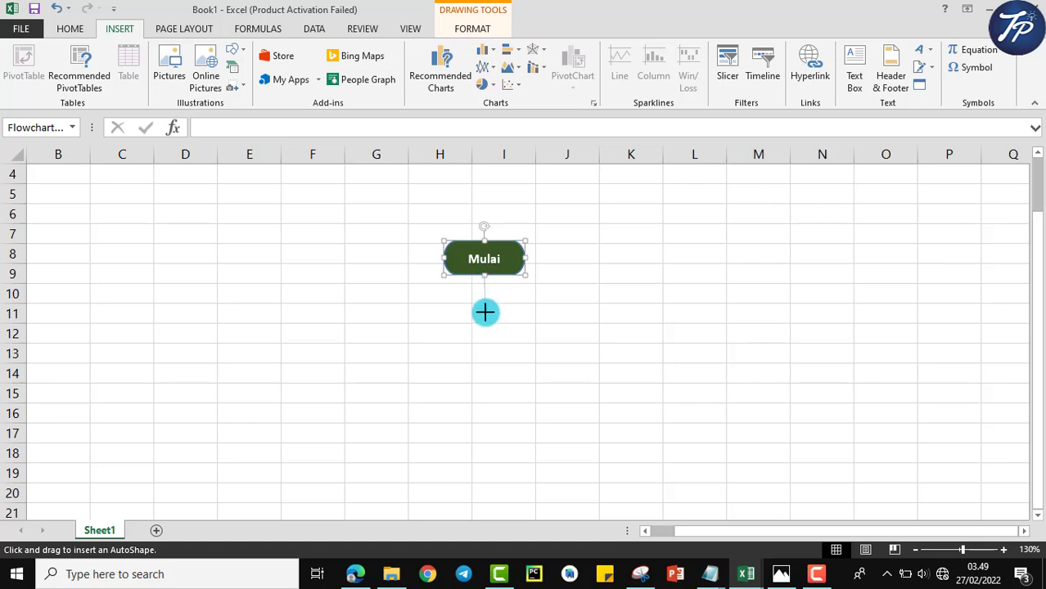
{"action": "left_click_drag", "start_coordinate": [483, 276], "coordinate": [485, 310]}
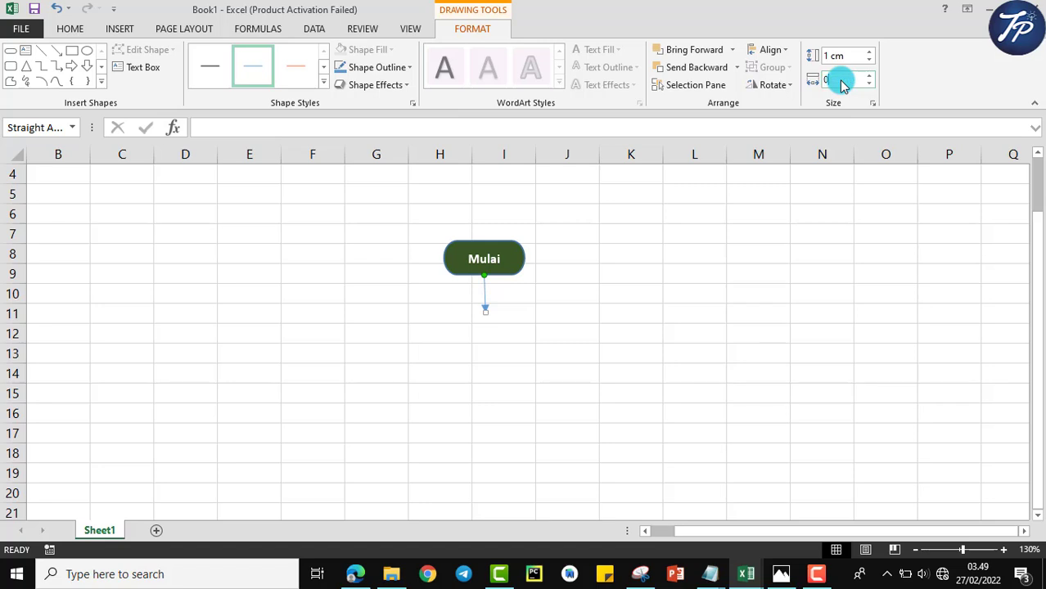
Step: Apply the black line style to the arrow below Mulai and set its weight to 3 pt
{"action": "left_click", "coordinate": [210, 80]}
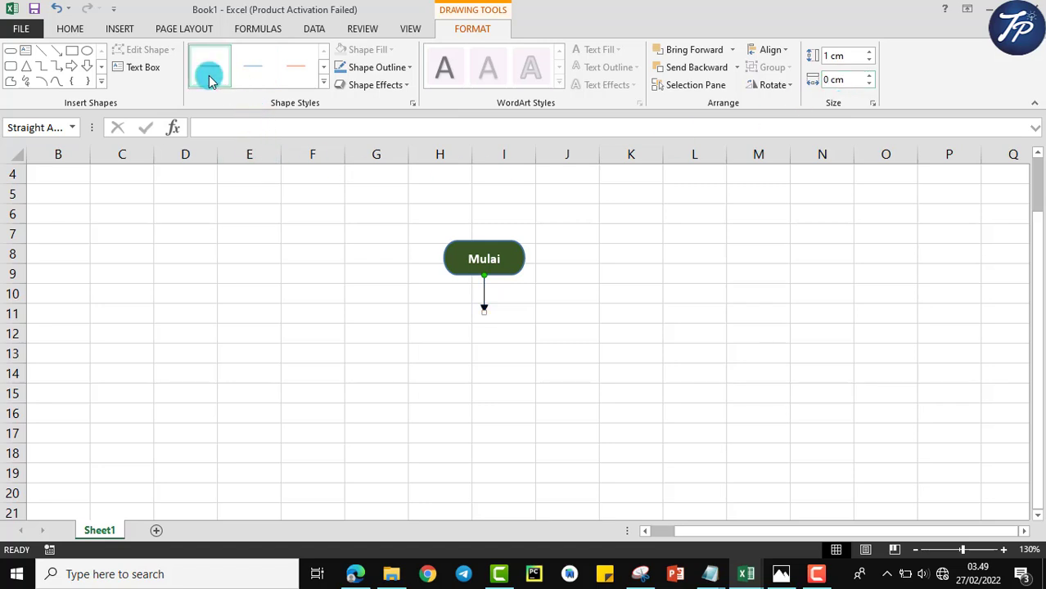
{"action": "left_click", "coordinate": [384, 67]}
{"action": "mouse_move", "coordinate": [385, 260]}
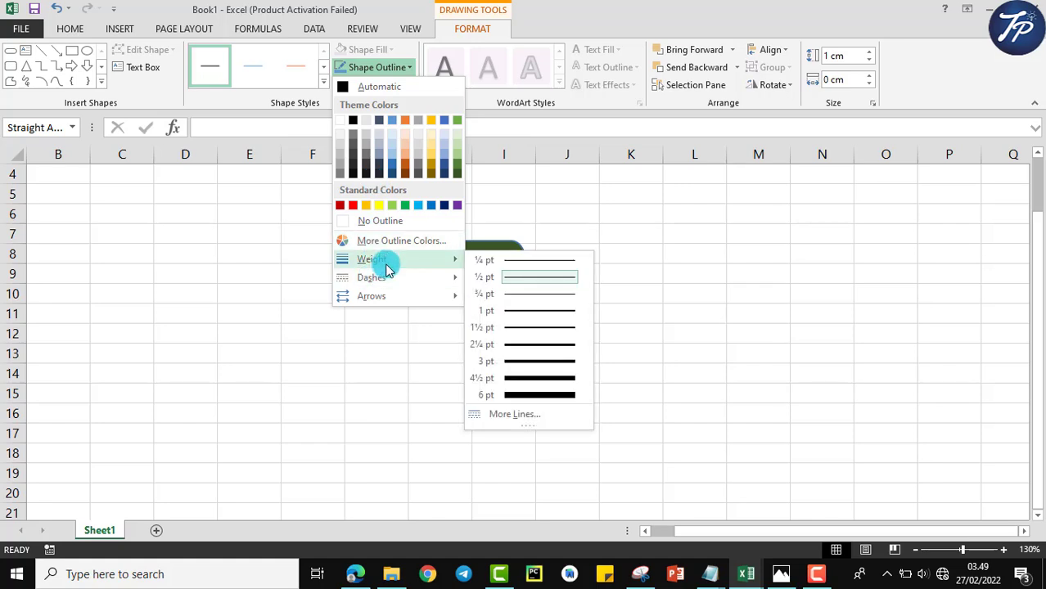
{"action": "left_click", "coordinate": [528, 361]}
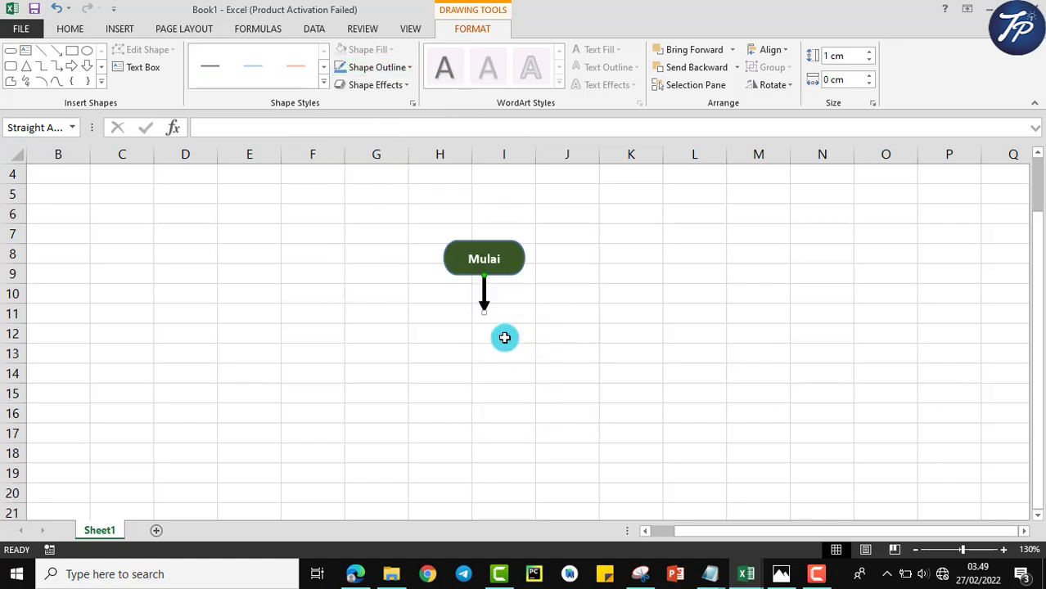
Step: Shorten the arrow below Mulai to about 0.78 cm and straighten it by setting its width to 0 cm
{"action": "left_click_drag", "start_coordinate": [484, 307], "coordinate": [483, 301]}
{"action": "left_click", "coordinate": [839, 80]}
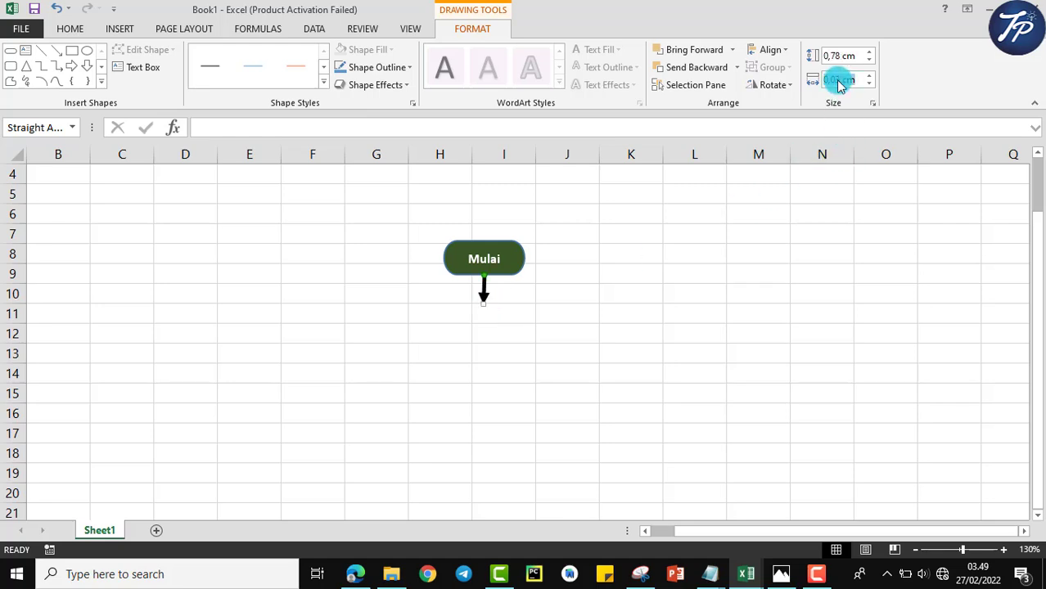
{"action": "left_click", "coordinate": [602, 290]}
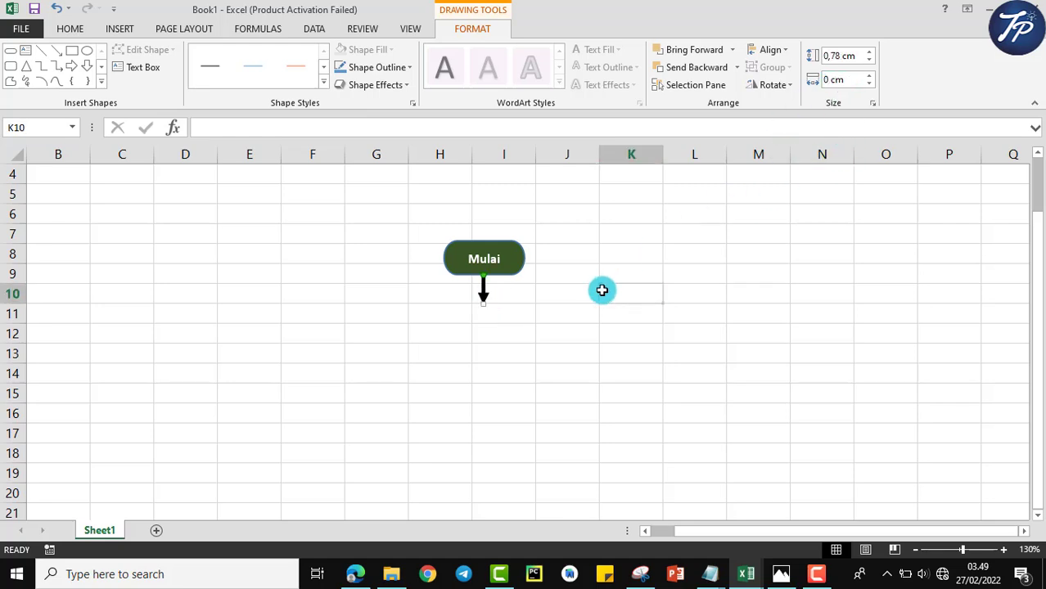
{"action": "scroll", "coordinate": [570, 315], "scroll_direction": "down", "scroll_amount": 1}
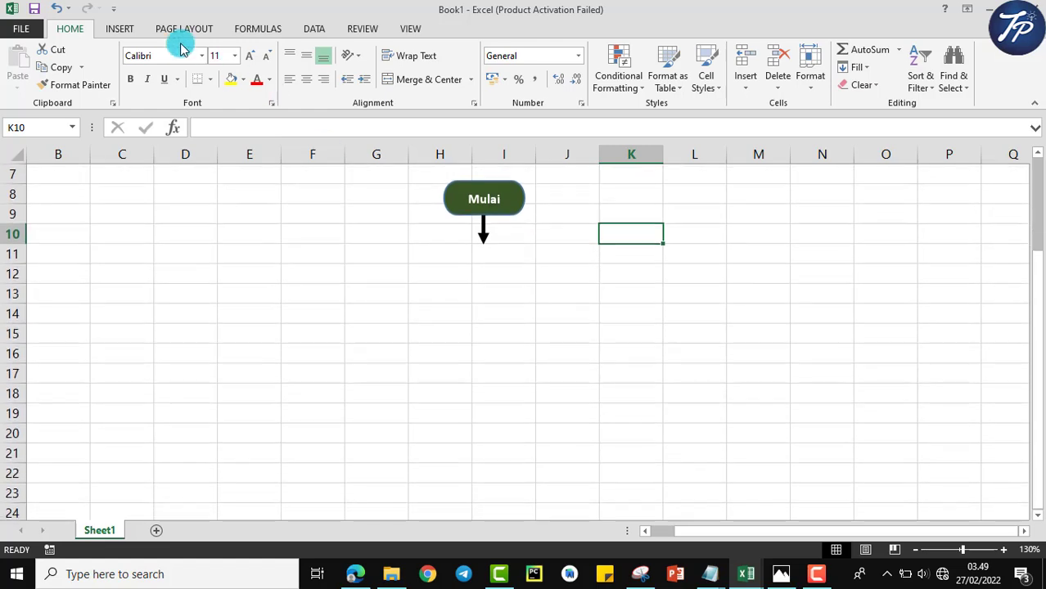
Step: Draw a flowchart process rectangle about 1.16 cm high and 3.32 cm wide just below the arrow under Mulai
{"action": "left_click", "coordinate": [120, 29]}
{"action": "left_click", "coordinate": [237, 52]}
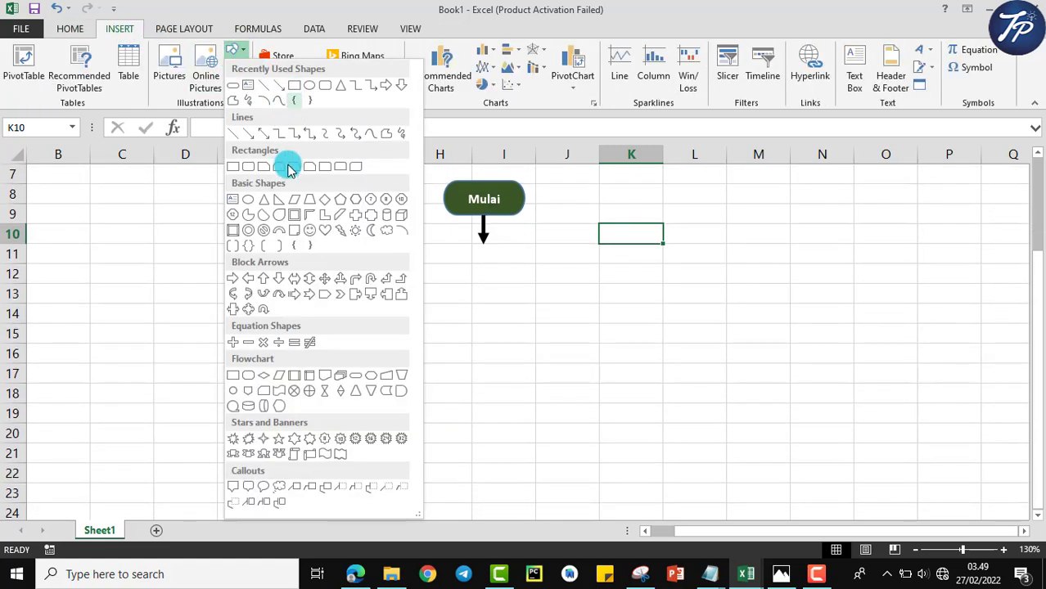
{"action": "left_click", "coordinate": [237, 377]}
{"action": "mouse_move", "coordinate": [446, 249]}
{"action": "left_mouse_down"}
{"action": "mouse_move", "coordinate": [548, 301]}
{"action": "mouse_move", "coordinate": [570, 292]}
{"action": "left_mouse_up"}
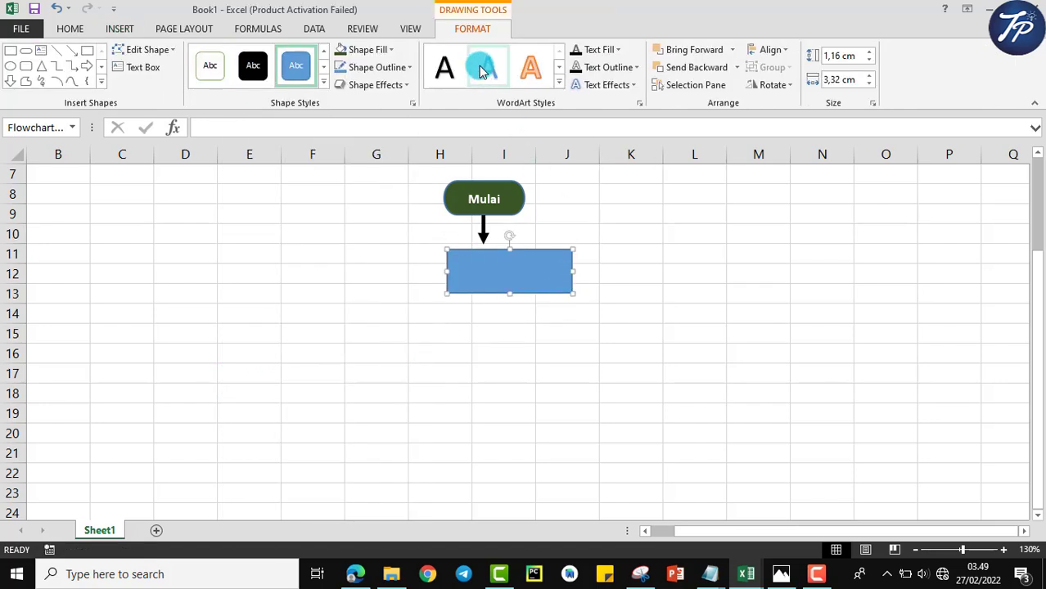
Step: Fill the new rectangle with dark blue and centre it under the arrow below Mulai
{"action": "left_click", "coordinate": [381, 50]}
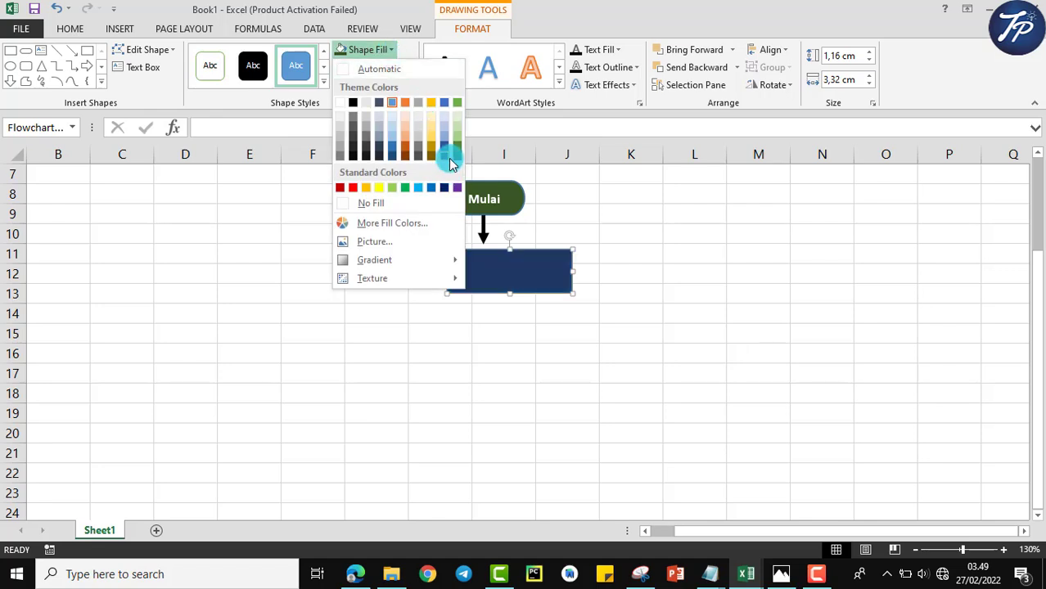
{"action": "left_click", "coordinate": [448, 158]}
{"action": "left_click_drag", "start_coordinate": [504, 276], "coordinate": [486, 277]}
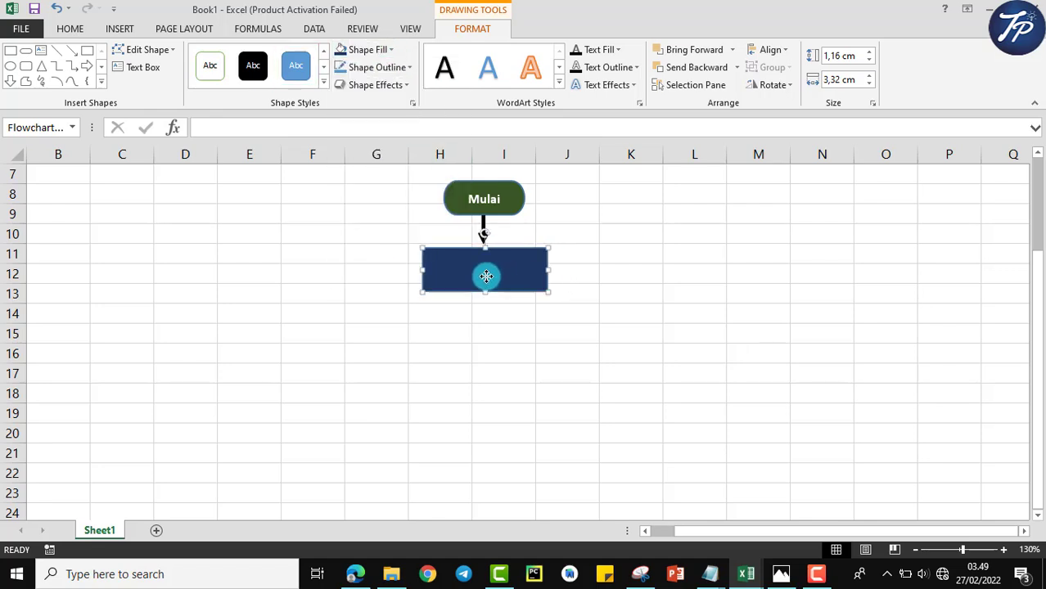
Step: Label the dark blue rectangle "Mempersiapkan Telur" in bold, centred text at font size 10
{"action": "left_click", "coordinate": [71, 29]}
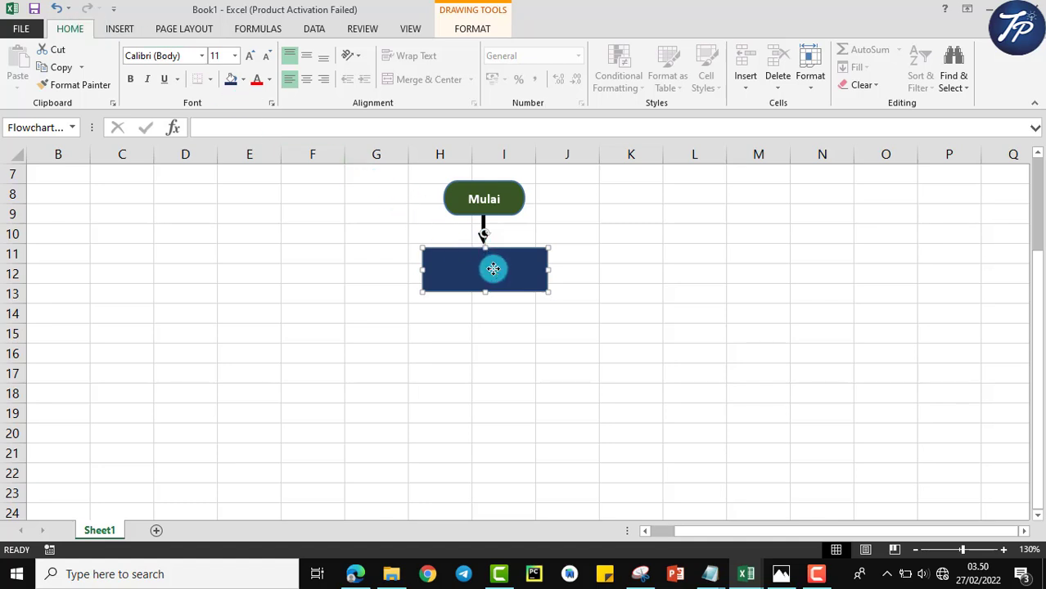
{"action": "left_click_drag", "start_coordinate": [479, 275], "coordinate": [395, 252]}
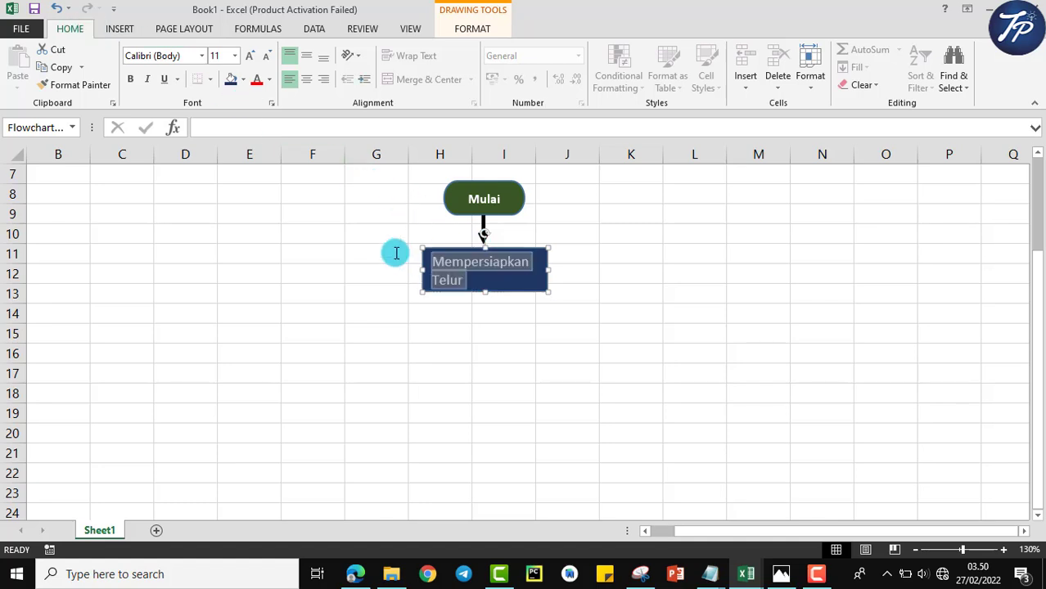
{"action": "left_click", "coordinate": [309, 80]}
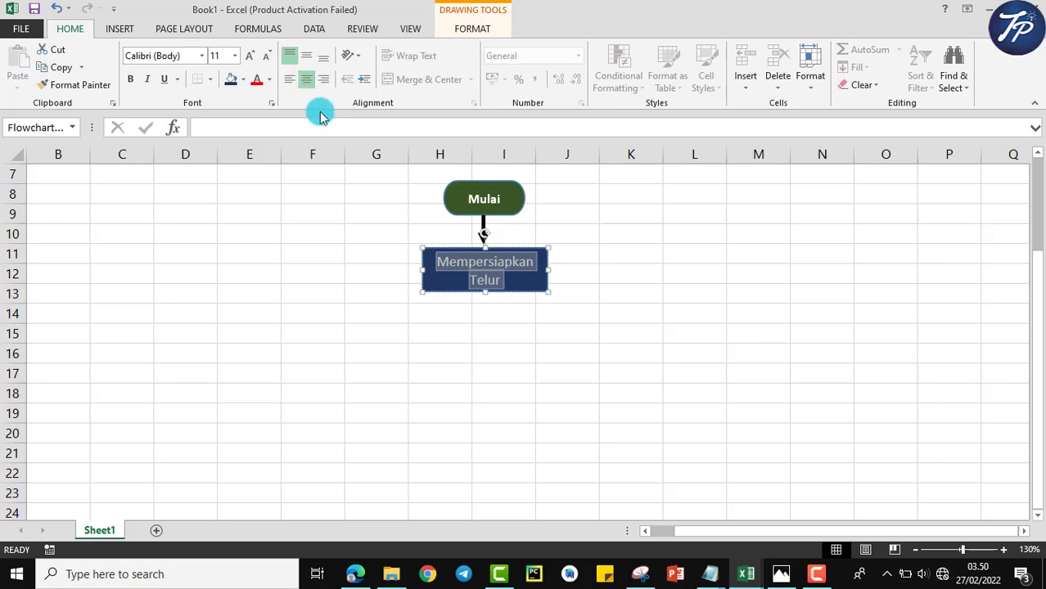
{"action": "left_click", "coordinate": [235, 58]}
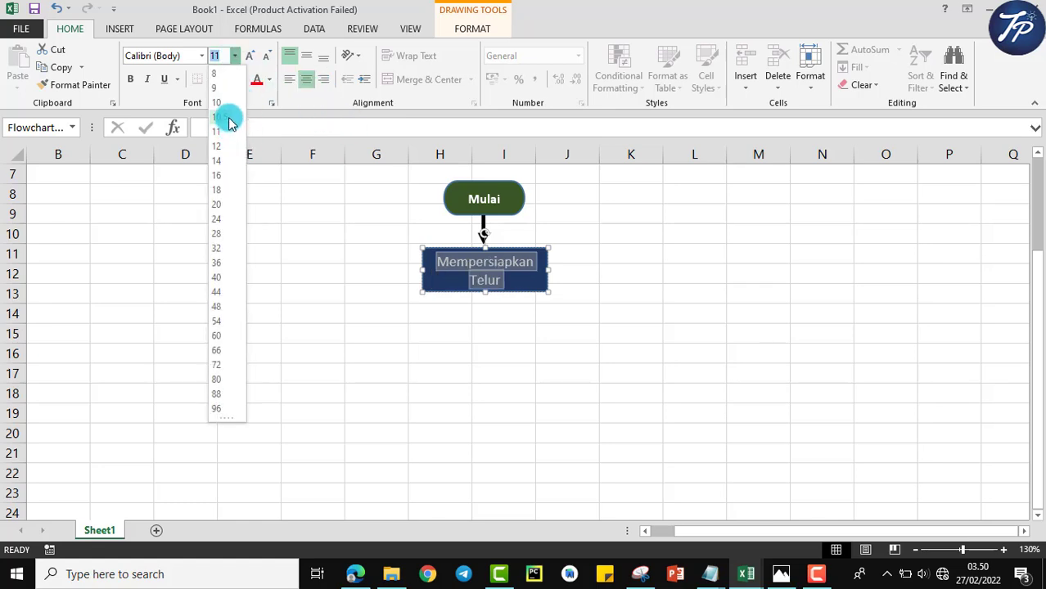
{"action": "left_click", "coordinate": [226, 103]}
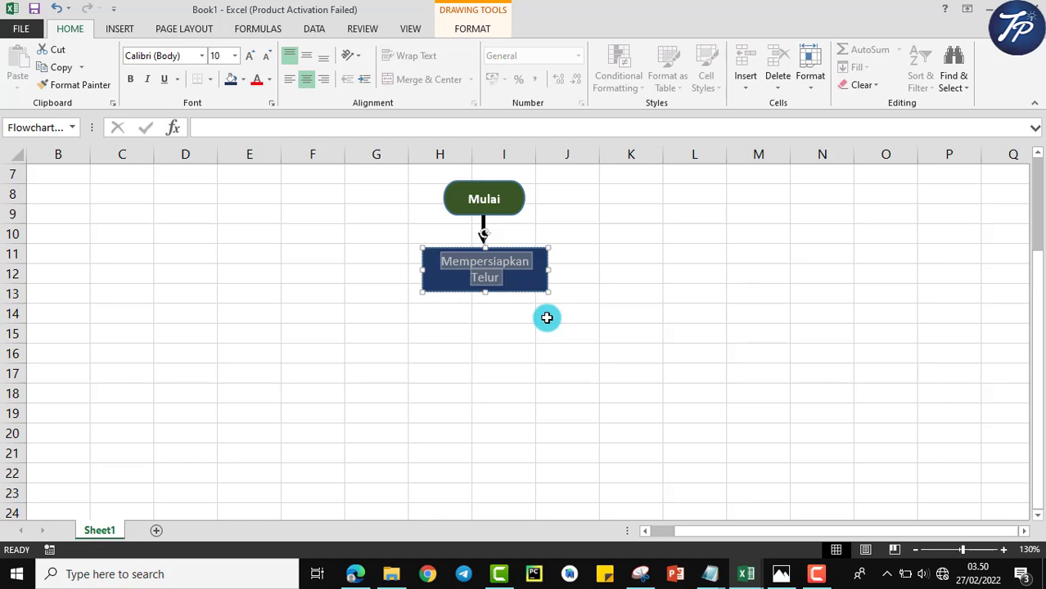
Step: Copy the arrow below Mulai and place the copy under the bottom centre of the Mempersiapkan Telur rectangle
{"action": "scroll", "coordinate": [540, 278], "scroll_direction": "down", "scroll_amount": 1}
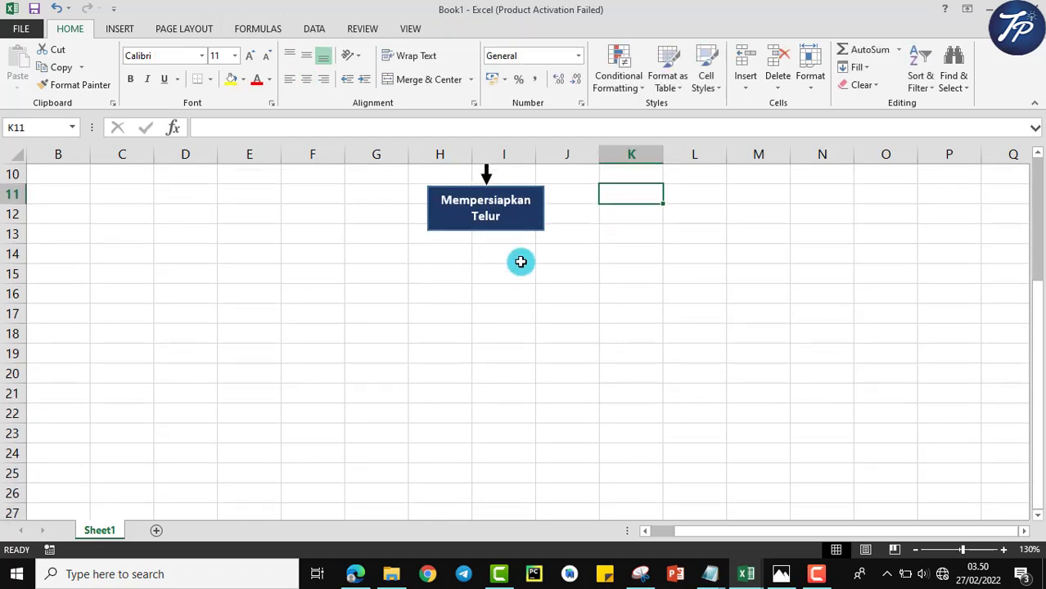
{"action": "scroll", "coordinate": [520, 262], "scroll_direction": "up", "scroll_amount": 2}
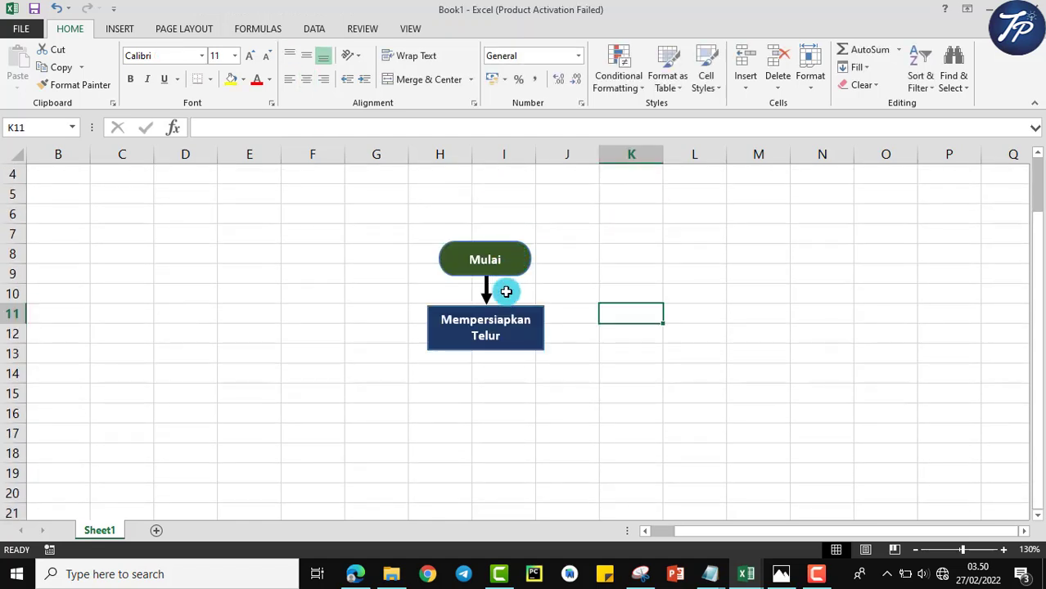
{"action": "left_click", "coordinate": [484, 295]}
{"action": "scroll", "coordinate": [572, 294], "scroll_direction": "down", "scroll_amount": 1}
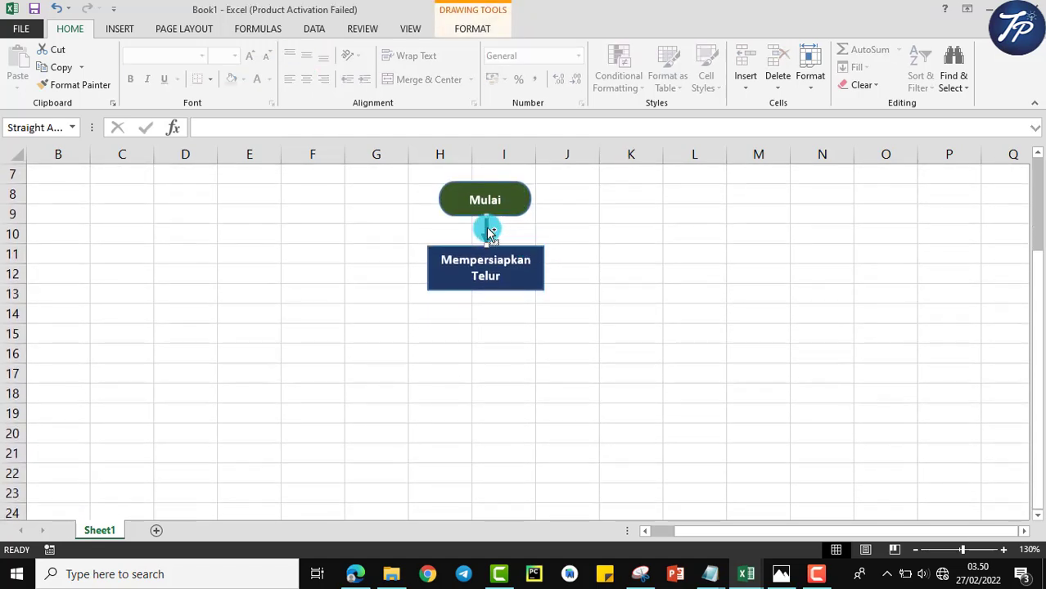
{"action": "left_click_drag", "start_coordinate": [489, 232], "coordinate": [486, 311]}
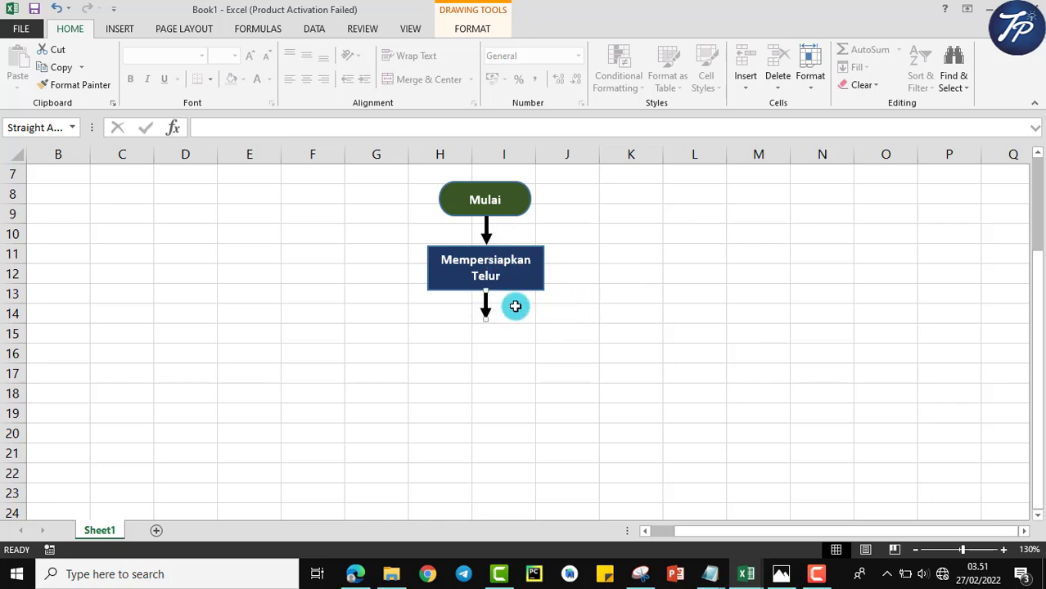
{"action": "left_click", "coordinate": [542, 325]}
Step: Draw a flowchart decision diamond about 2.3 cm high and 2.71 cm wide in columns G and H, around rows 16 to 20
{"action": "scroll", "coordinate": [620, 309], "scroll_direction": "down", "scroll_amount": 2}
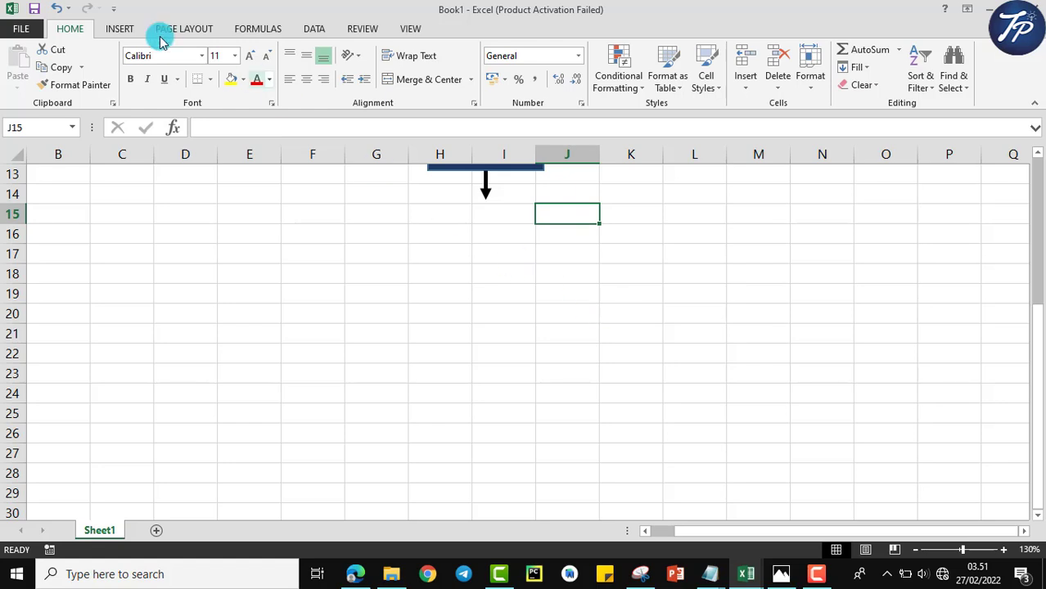
{"action": "left_click", "coordinate": [119, 27]}
{"action": "left_click", "coordinate": [236, 54]}
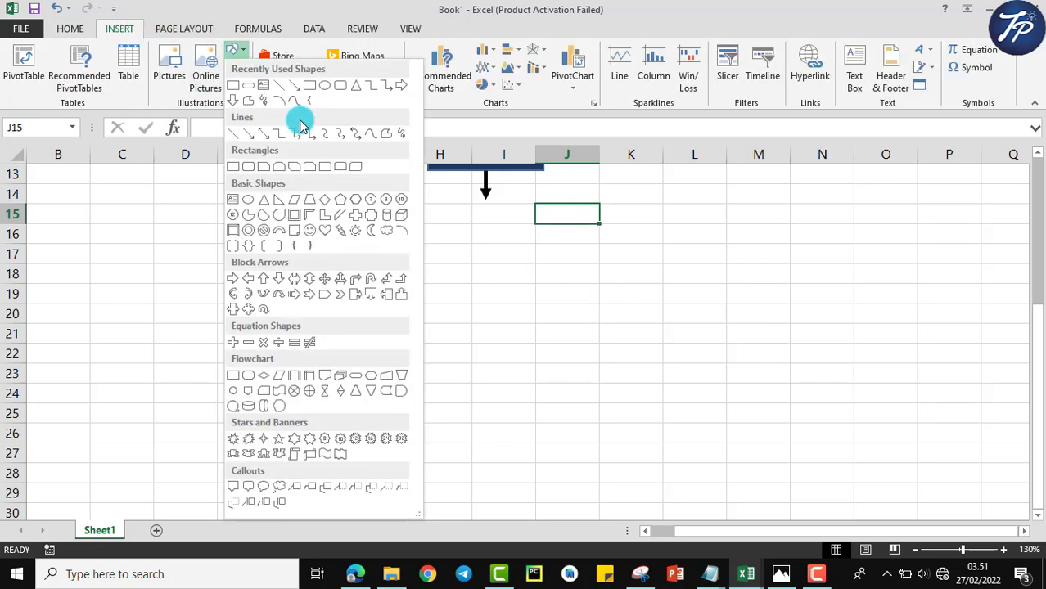
{"action": "left_click", "coordinate": [266, 376]}
{"action": "mouse_move", "coordinate": [475, 227]}
{"action": "left_mouse_down"}
{"action": "mouse_move", "coordinate": [387, 287]}
{"action": "mouse_move", "coordinate": [373, 314]}
{"action": "left_mouse_up"}
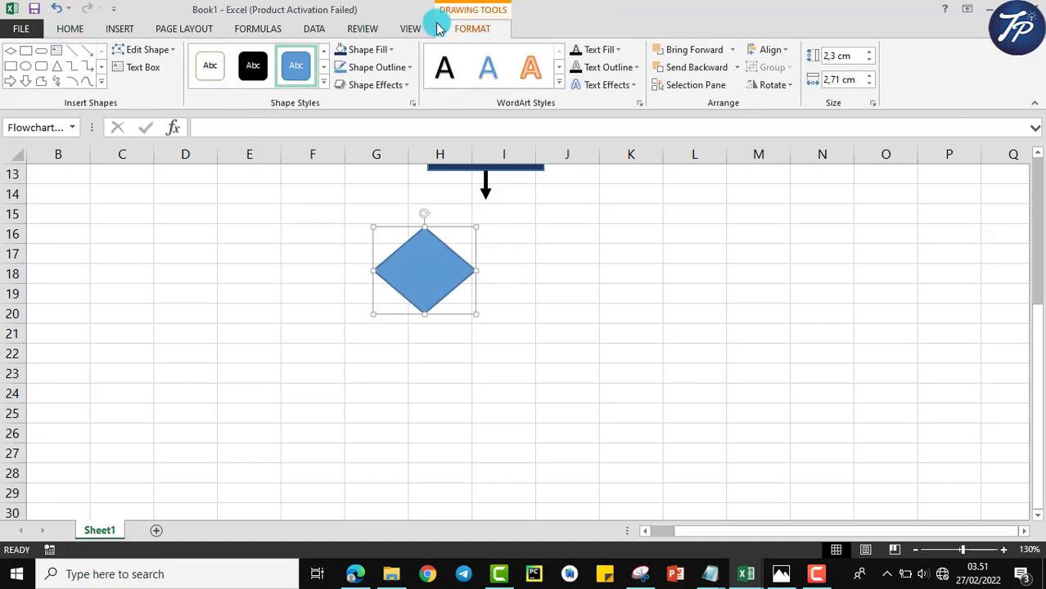
Step: Fill the diamond with yellow and move it so its top corner meets the tip of the arrow below Mempersiapkan Telur
{"action": "left_click", "coordinate": [368, 54]}
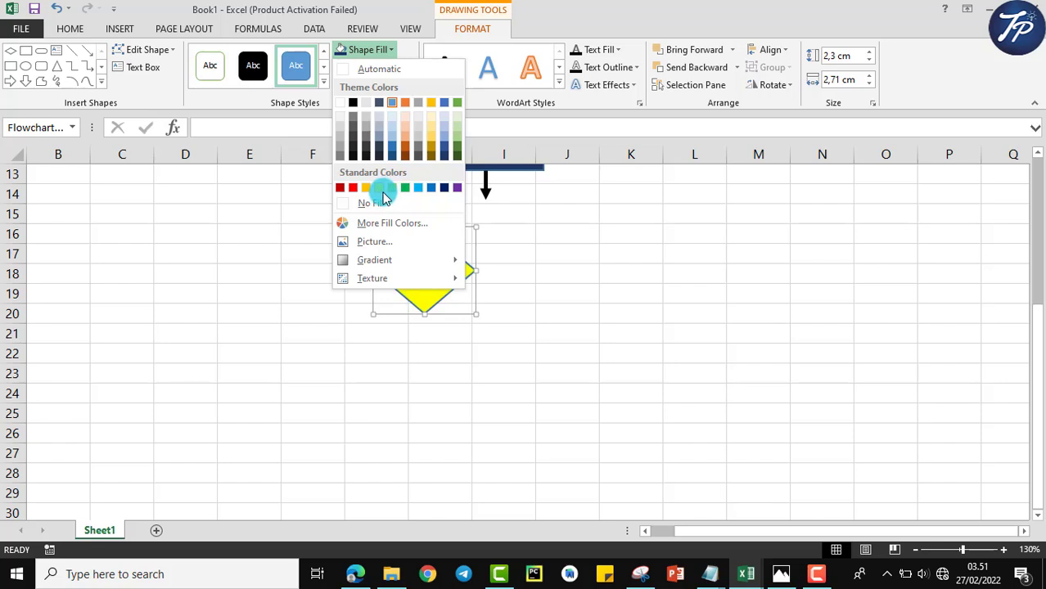
{"action": "left_click", "coordinate": [374, 186]}
{"action": "left_click_drag", "start_coordinate": [424, 243], "coordinate": [491, 224]}
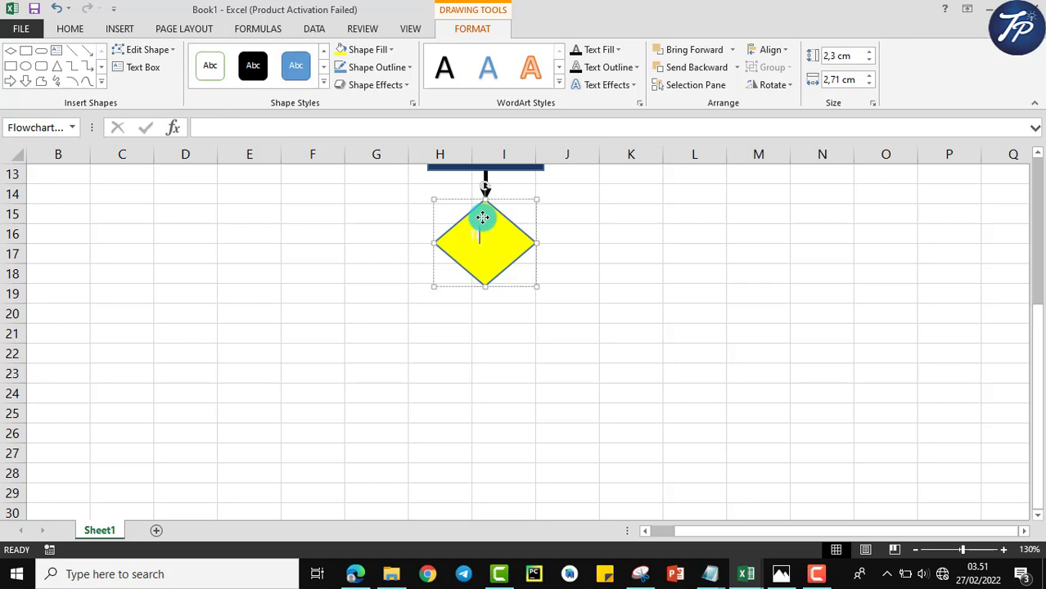
Step: Label the yellow diamond "Telur Ada ?" in bold black text, centred at font size 10
{"action": "key", "text": "ctrl+a"}
{"action": "left_click", "coordinate": [70, 29]}
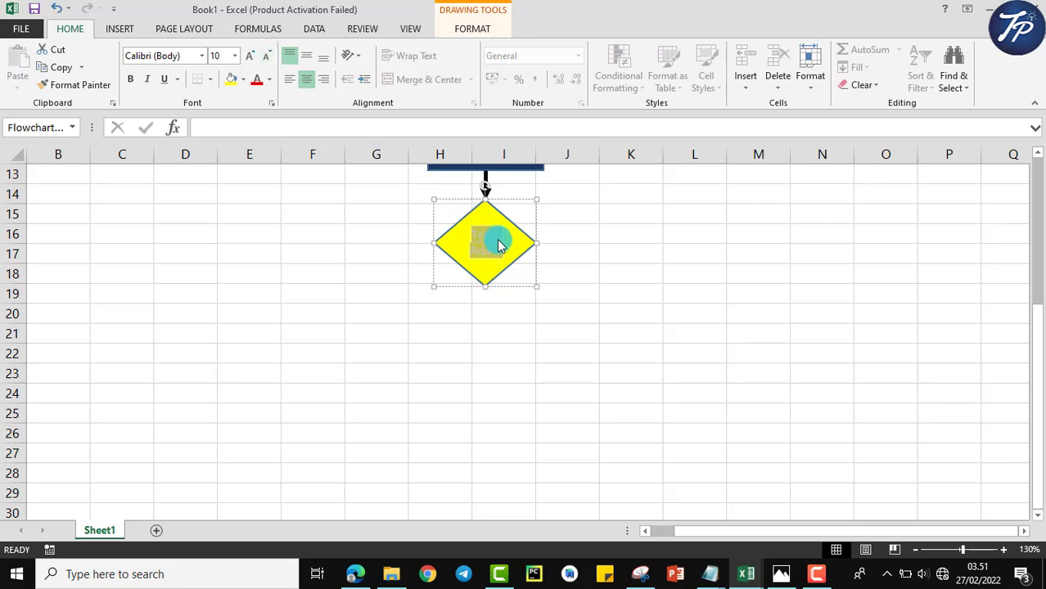
{"action": "left_click", "coordinate": [273, 88]}
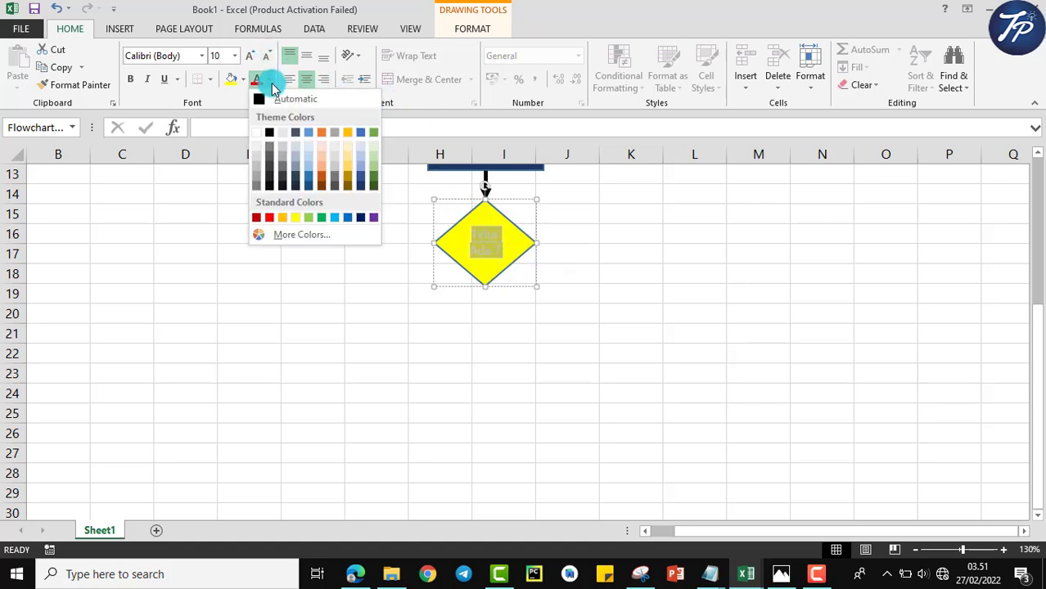
{"action": "left_click", "coordinate": [272, 138]}
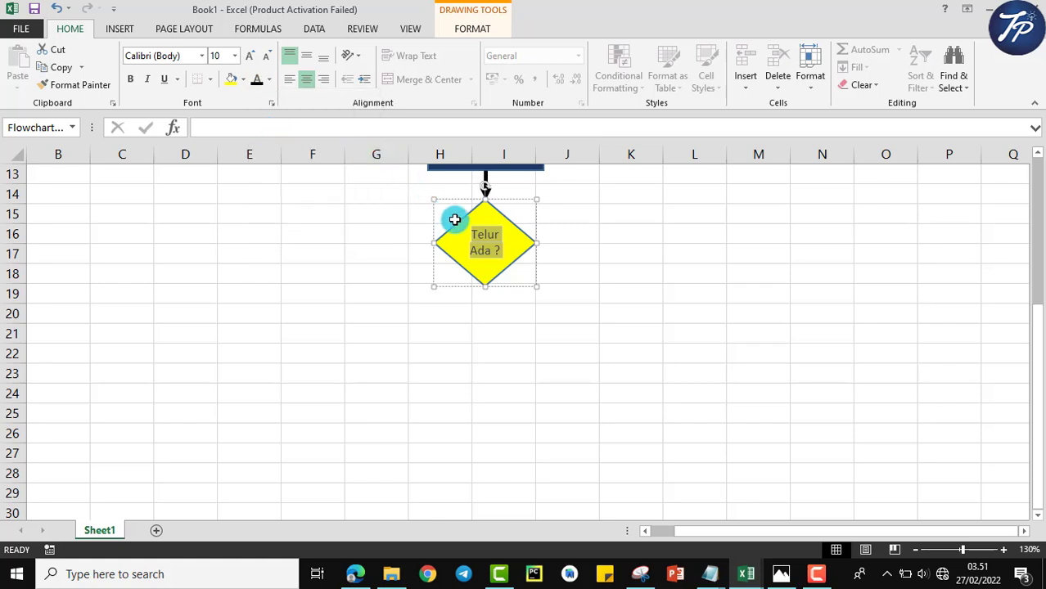
{"action": "left_click", "coordinate": [624, 266]}
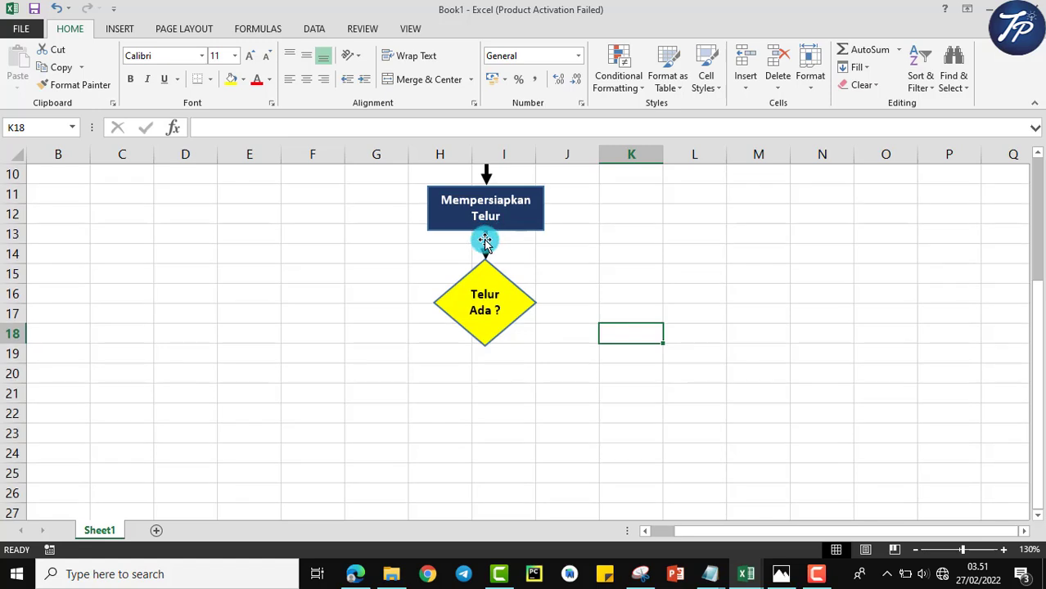
Step: Copy the arrow above the diamond and place the copy under the diamond's bottom corner
{"action": "mouse_move", "coordinate": [484, 237]}
{"action": "left_mouse_down"}
{"action": "mouse_move", "coordinate": [508, 268]}
{"action": "mouse_move", "coordinate": [490, 374]}
{"action": "mouse_move", "coordinate": [488, 365]}
{"action": "left_mouse_up"}
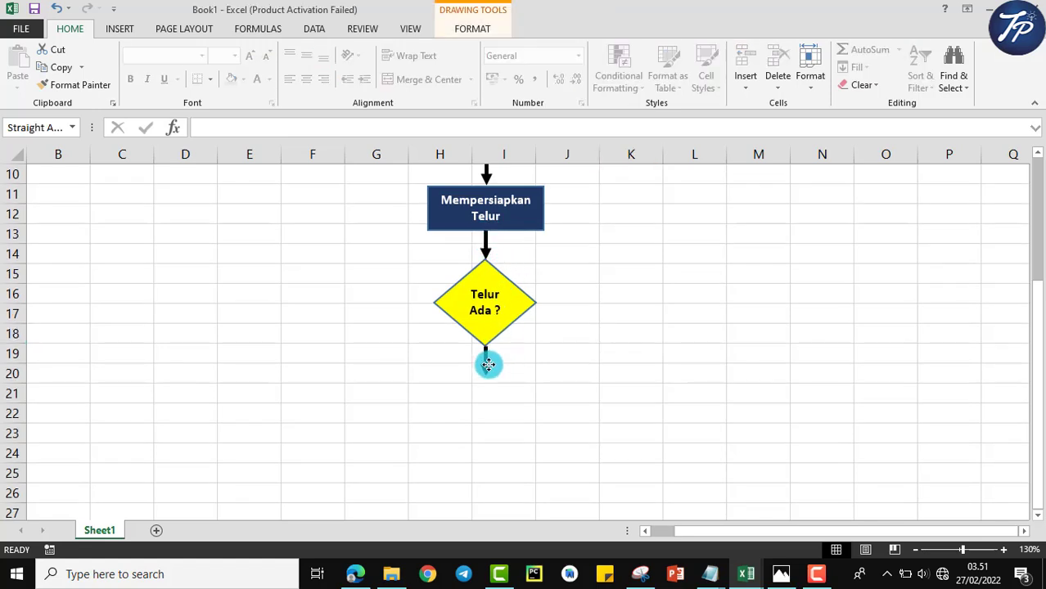
{"action": "left_click", "coordinate": [602, 331]}
{"action": "scroll", "coordinate": [602, 327], "scroll_direction": "up", "scroll_amount": 1}
Step: Duplicate the arrow below the diamond and run the copy horizontally from the diamond's right corner to the start of column K
{"action": "scroll", "coordinate": [591, 327], "scroll_direction": "down", "scroll_amount": 1}
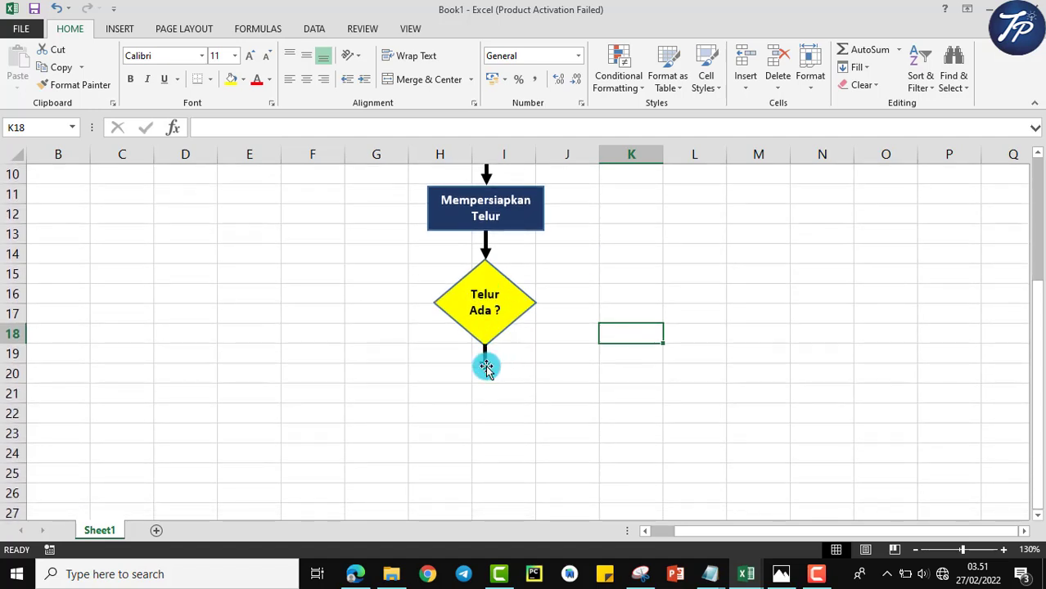
{"action": "left_click", "coordinate": [486, 366]}
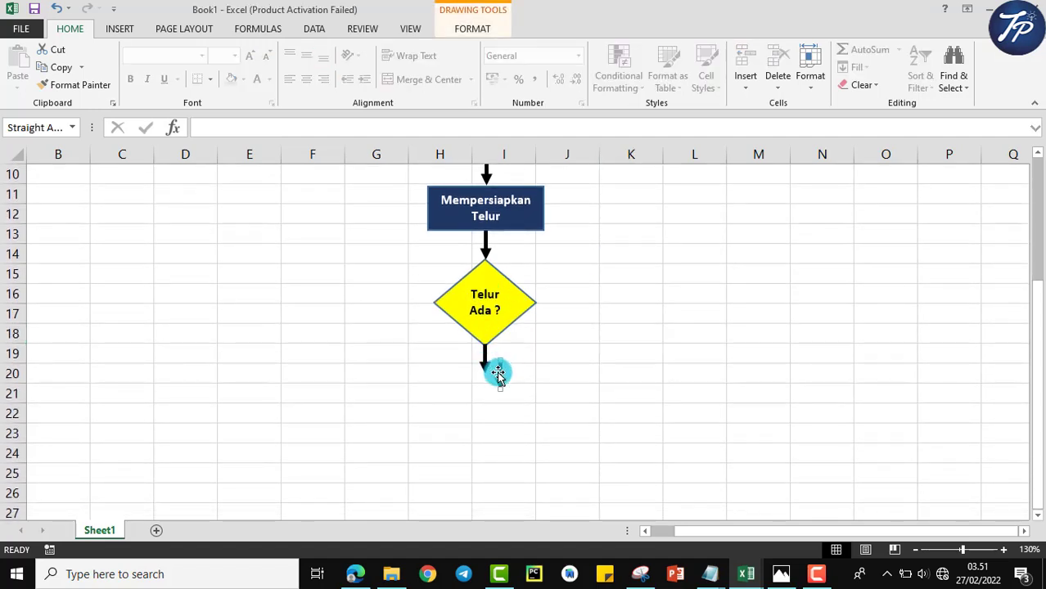
{"action": "left_click_drag", "start_coordinate": [498, 374], "coordinate": [600, 303]}
Step: Copy the Mempersiapkan Telur rectangle to the tip of the horizontal arrow and fill the copy with dark green
{"action": "left_click", "coordinate": [528, 222]}
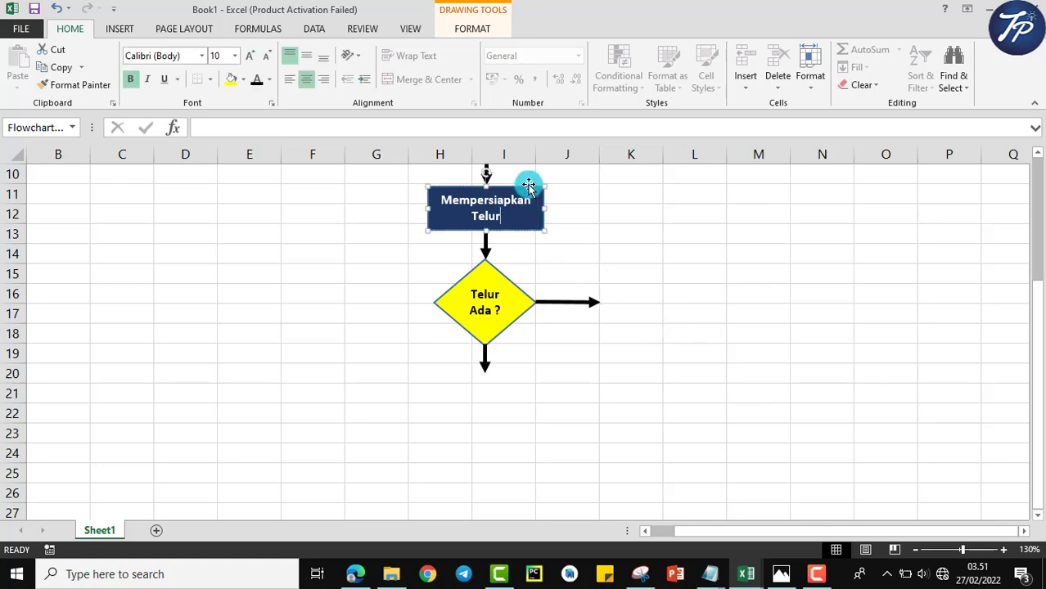
{"action": "mouse_move", "coordinate": [525, 190]}
{"action": "left_mouse_down"}
{"action": "mouse_move", "coordinate": [544, 221]}
{"action": "mouse_move", "coordinate": [752, 264]}
{"action": "mouse_move", "coordinate": [697, 280]}
{"action": "left_mouse_up"}
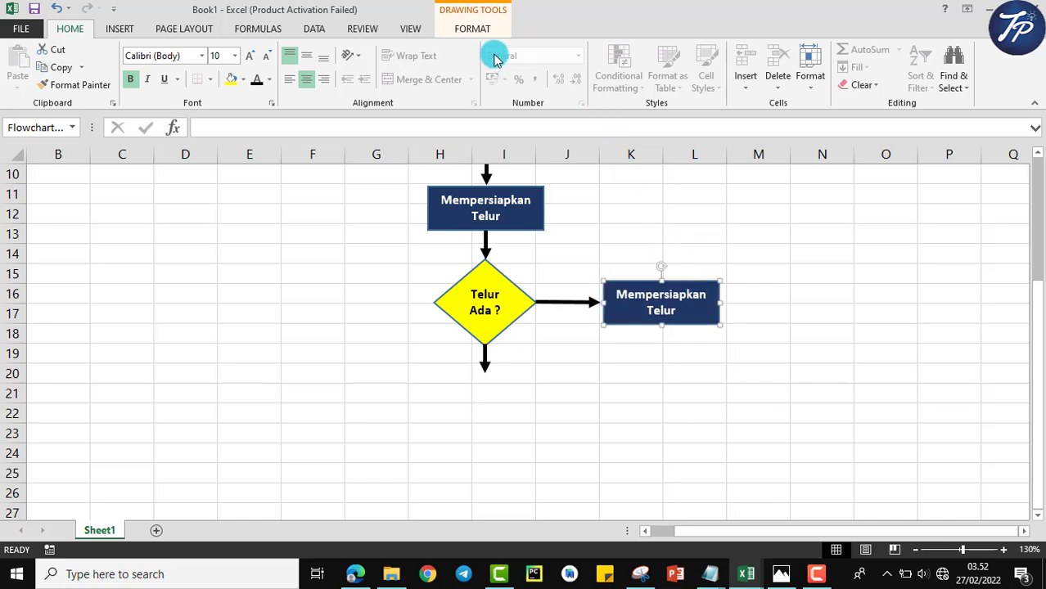
{"action": "left_click", "coordinate": [474, 27]}
{"action": "left_click", "coordinate": [383, 49]}
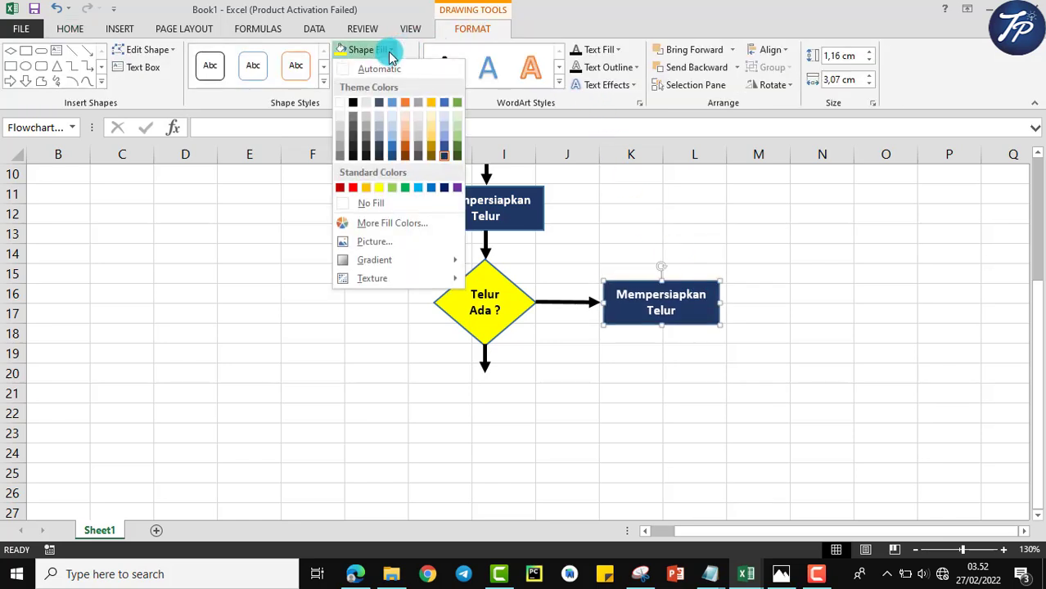
{"action": "left_click", "coordinate": [457, 156]}
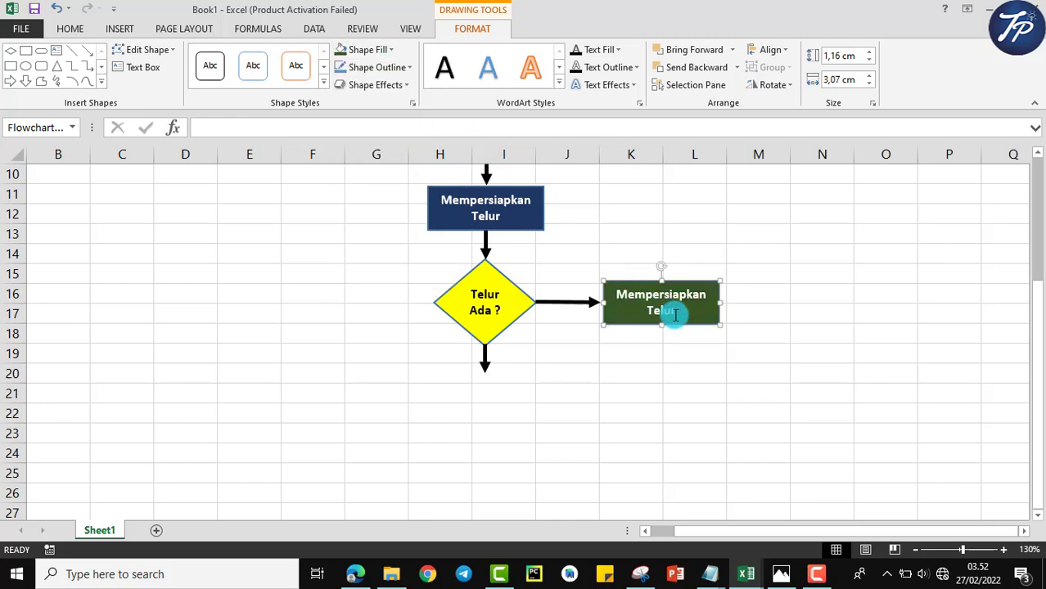
Step: Change the green rectangle's text to "Membeli Telur" and narrow the shape to about 2.59 cm
{"action": "left_click_drag", "start_coordinate": [675, 315], "coordinate": [632, 296]}
{"action": "type", "text": "Membeli"}
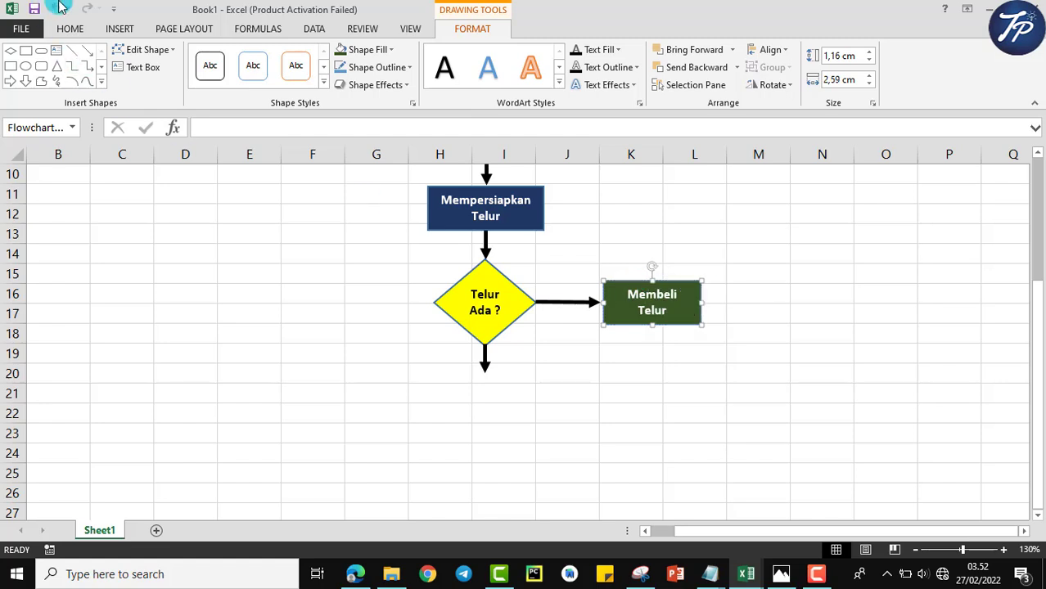
Step: Start inserting another shape for the flowchart
{"action": "left_click", "coordinate": [114, 31]}
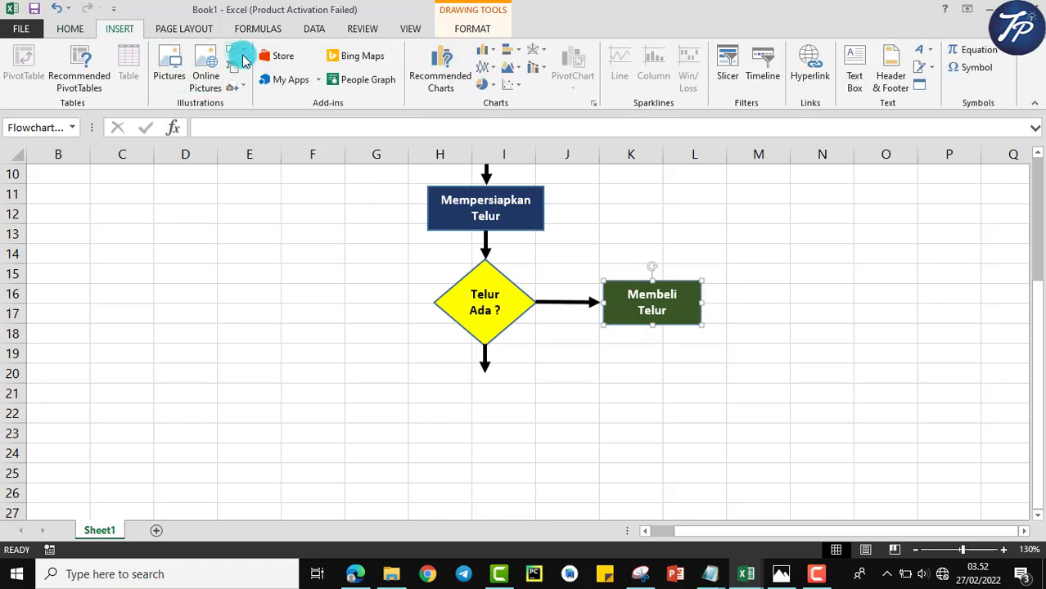